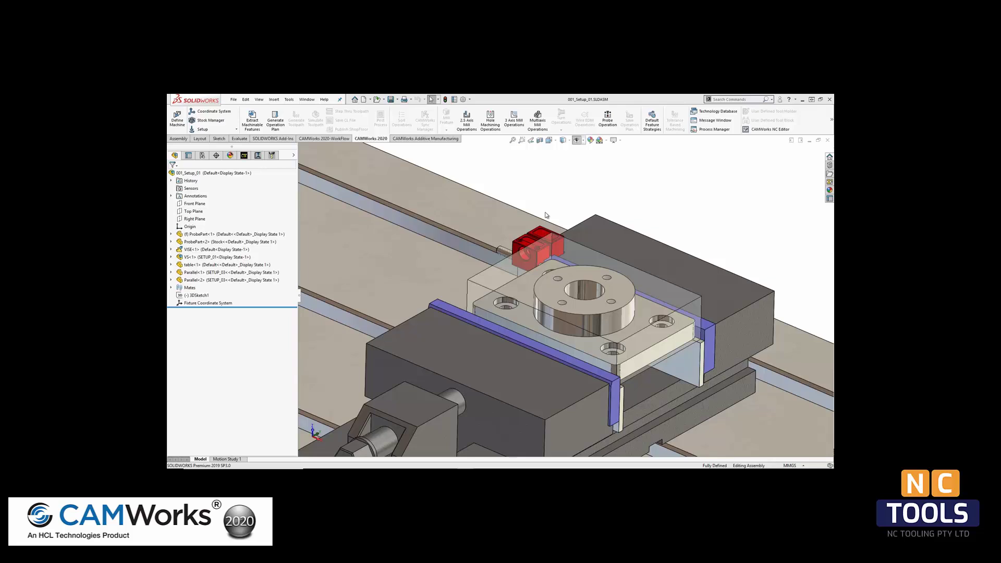
# Add a new probing operation to Setup1 using the T13 - 4 Probe Tool from the tool crib
pyautogui.click(245, 155)
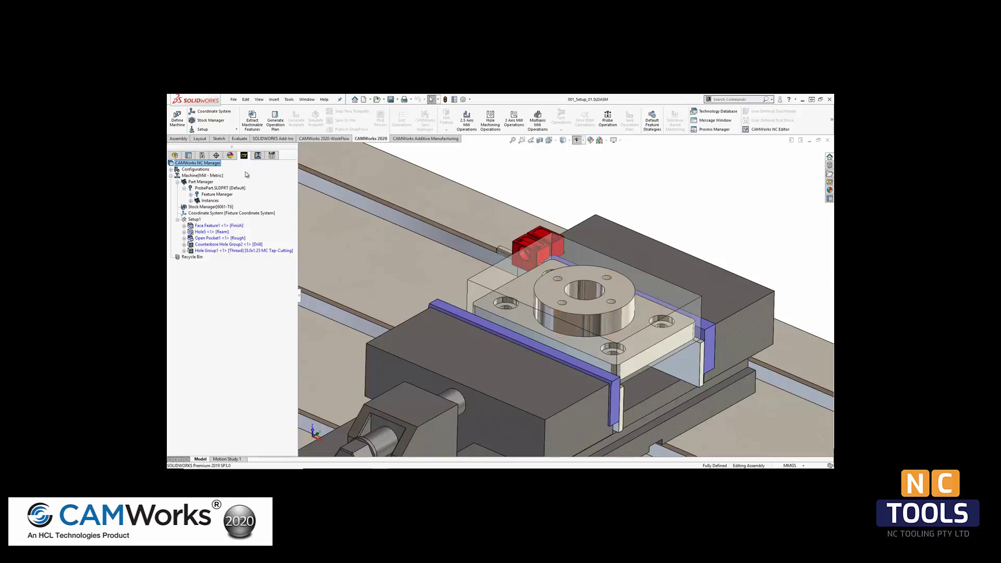
pyautogui.click(258, 156)
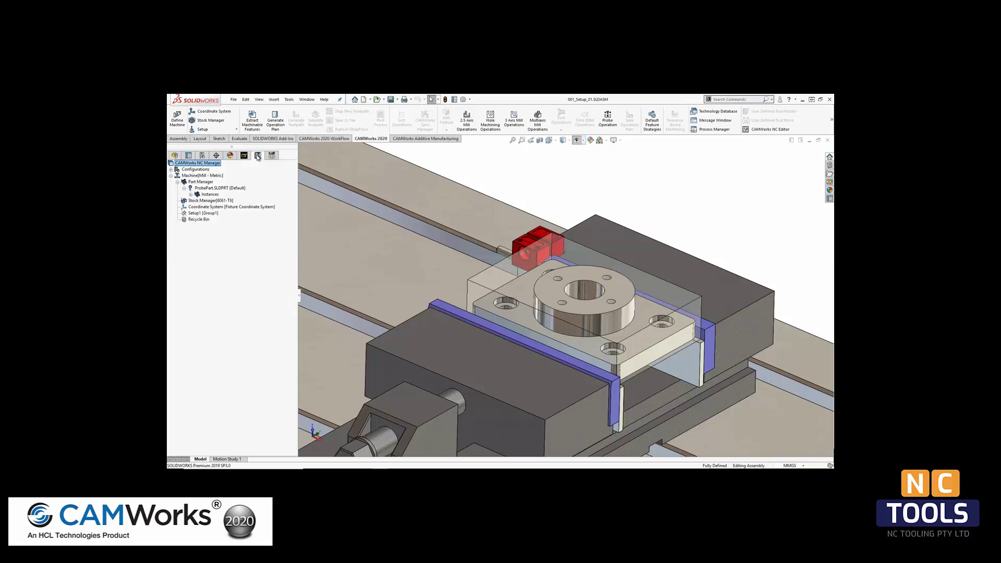
pyautogui.rightClick(201, 213)
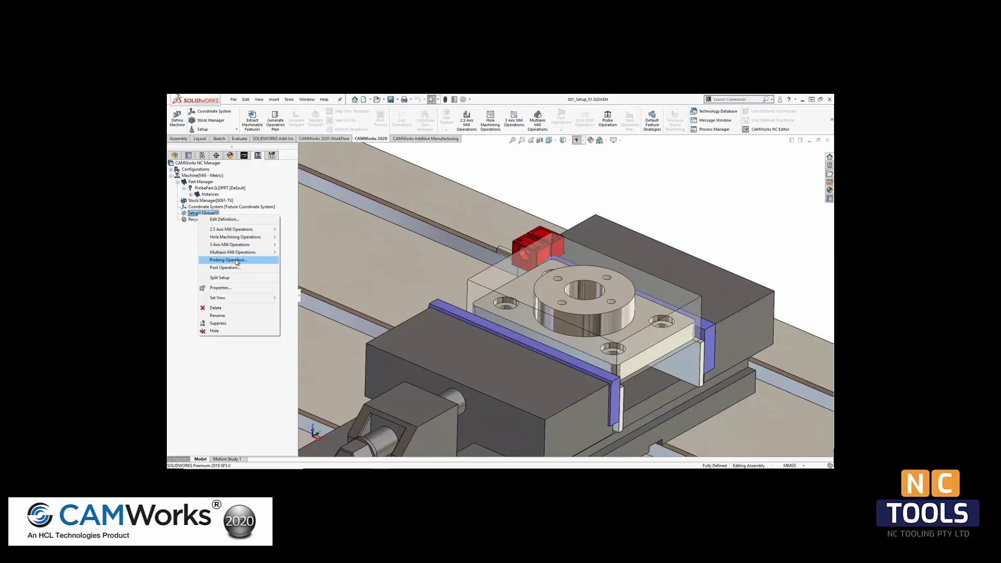
pyautogui.click(236, 260)
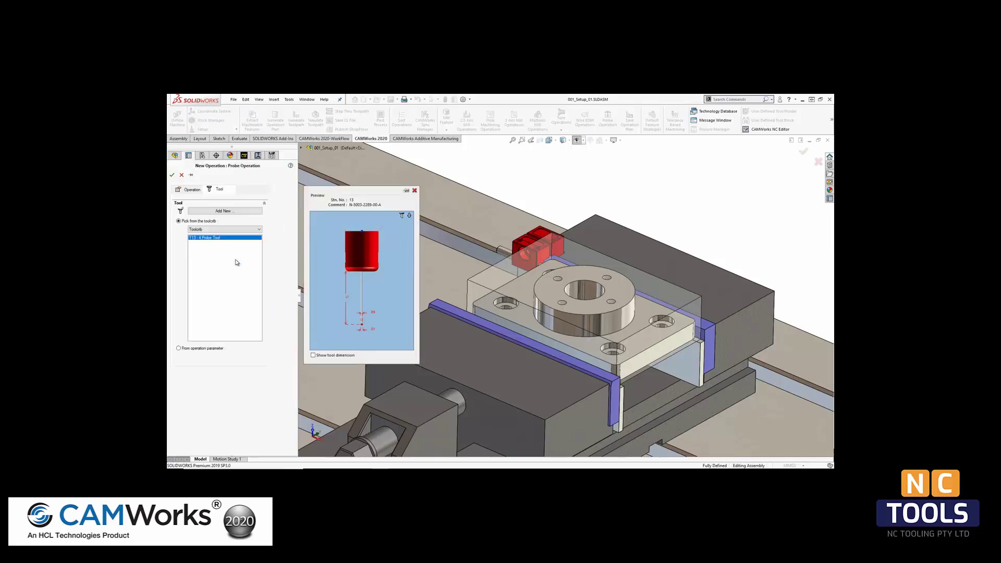
pyautogui.click(172, 176)
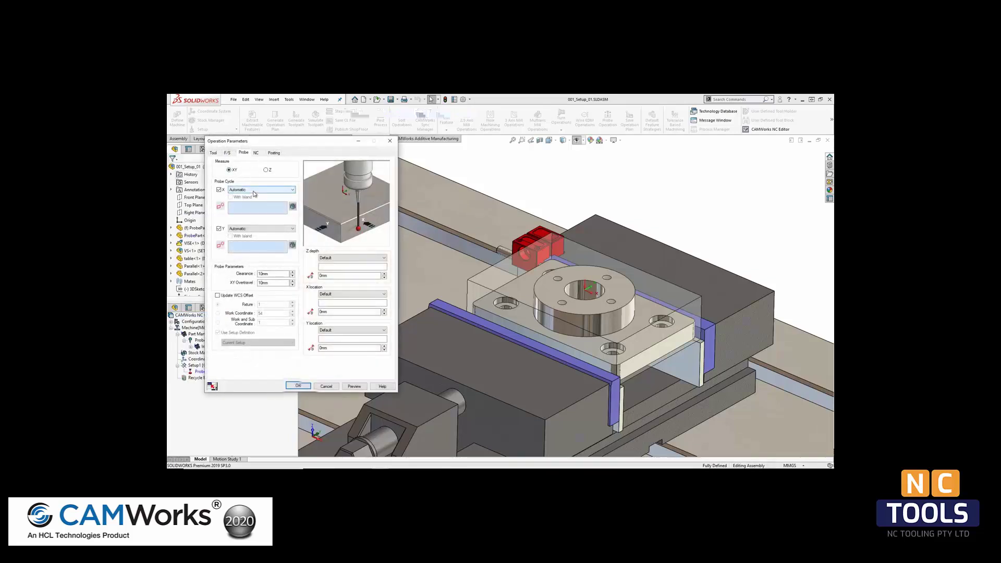
# Set Web probe cycles across the stock's opposite X and Y faces, enable the WCS offset update, and lower the Z depth
pyautogui.click(273, 205)
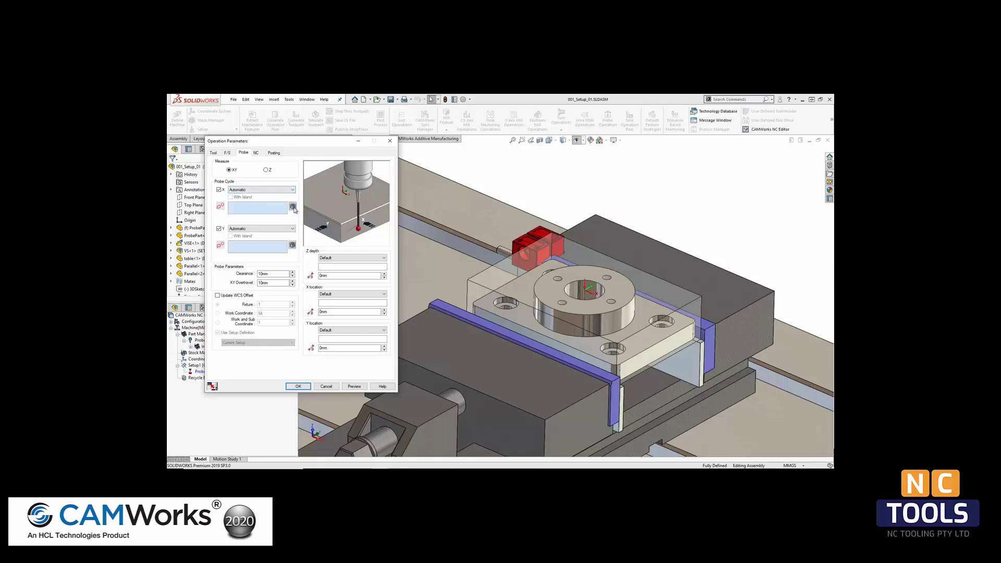
pyautogui.click(293, 245)
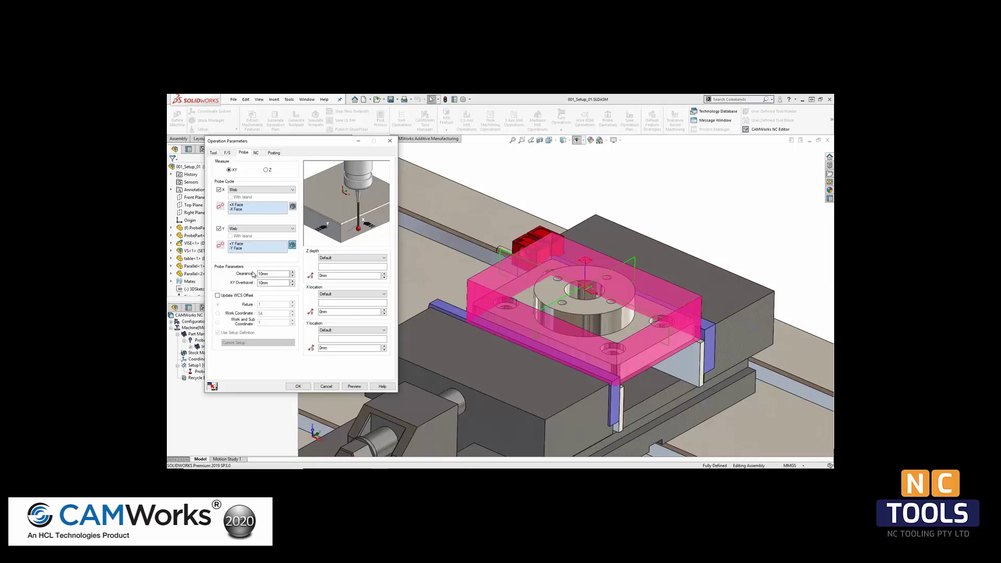
pyautogui.click(217, 296)
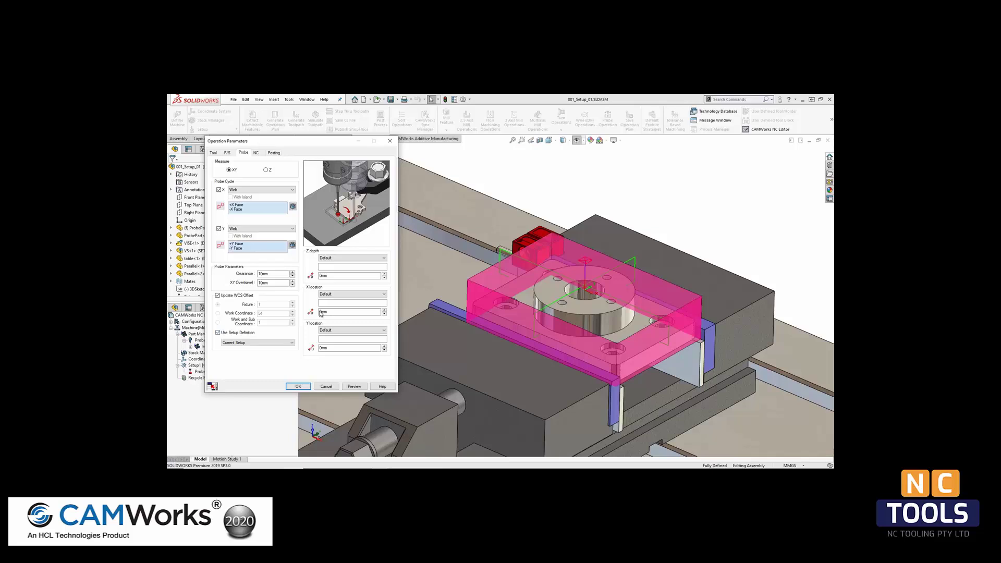
pyautogui.click(385, 276)
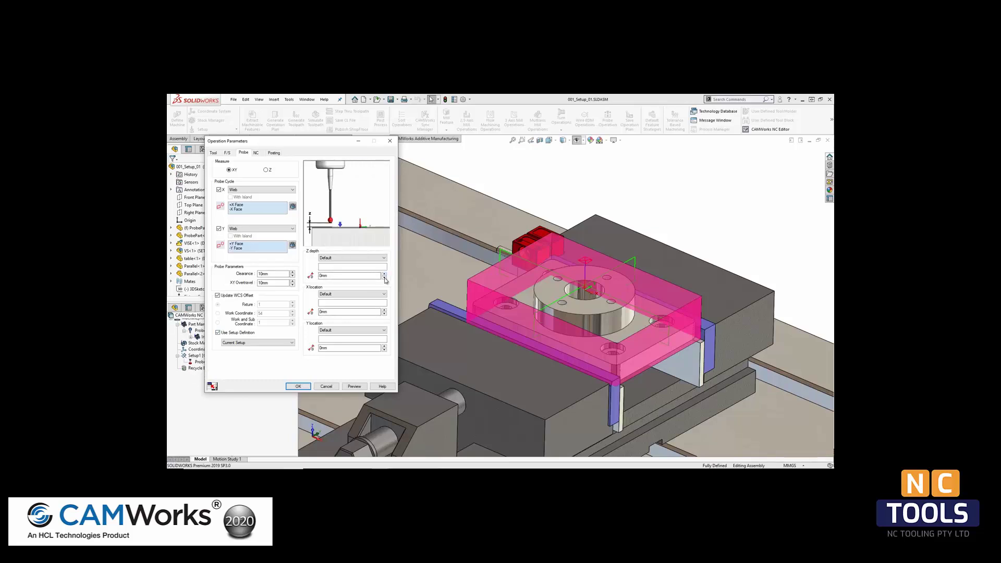
pyautogui.click(385, 278)
pyautogui.click(298, 387)
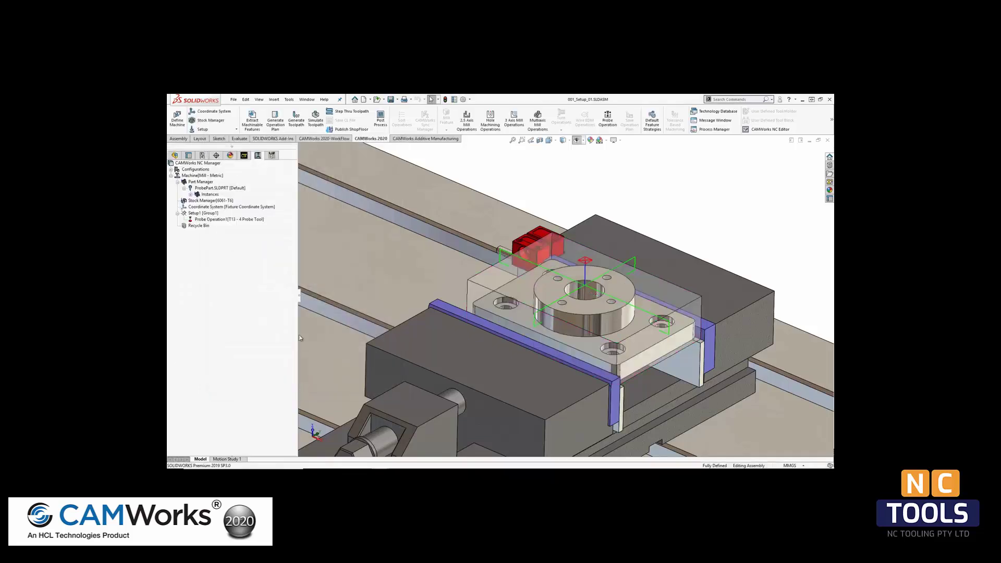
# Generate the face mill operation for Face Feature1 and its toolpath
pyautogui.rightClick(207, 228)
pyautogui.click(242, 241)
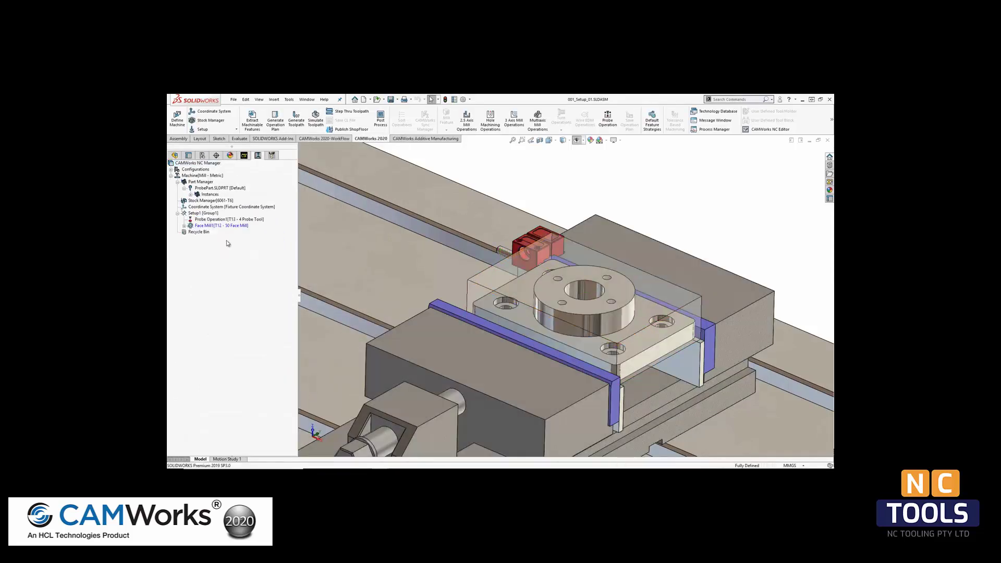
pyautogui.rightClick(230, 226)
pyautogui.click(245, 239)
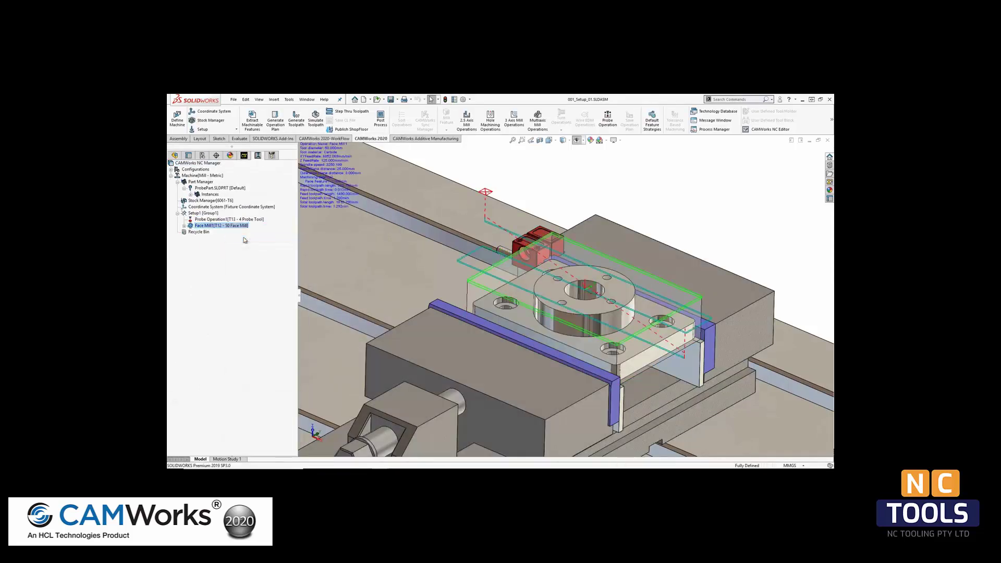
# Add a T13 probe operation after Face Mill1 that measures Z on the round boss's top face and updates the WCS offset
pyautogui.rightClick(210, 219)
pyautogui.click(237, 339)
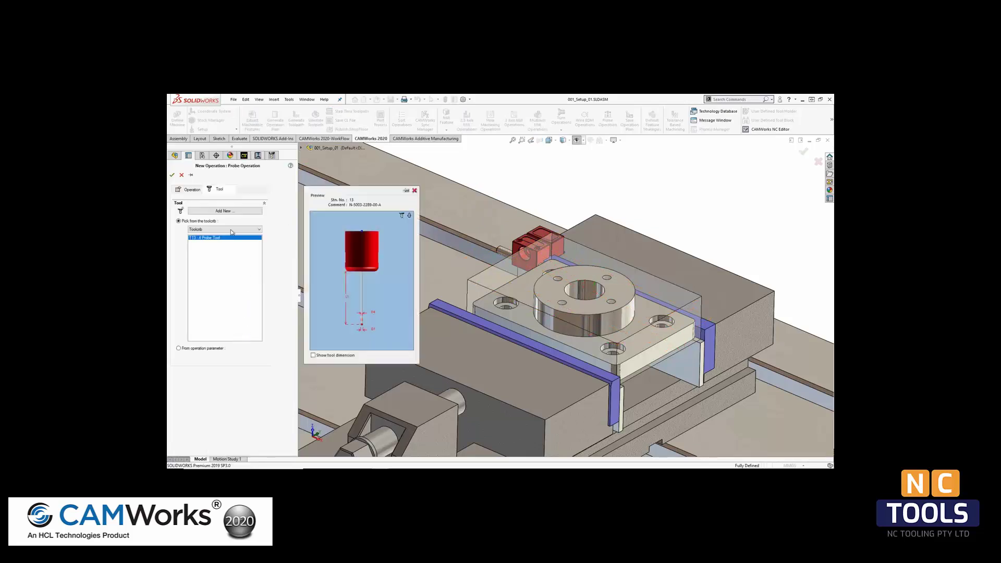
pyautogui.click(172, 175)
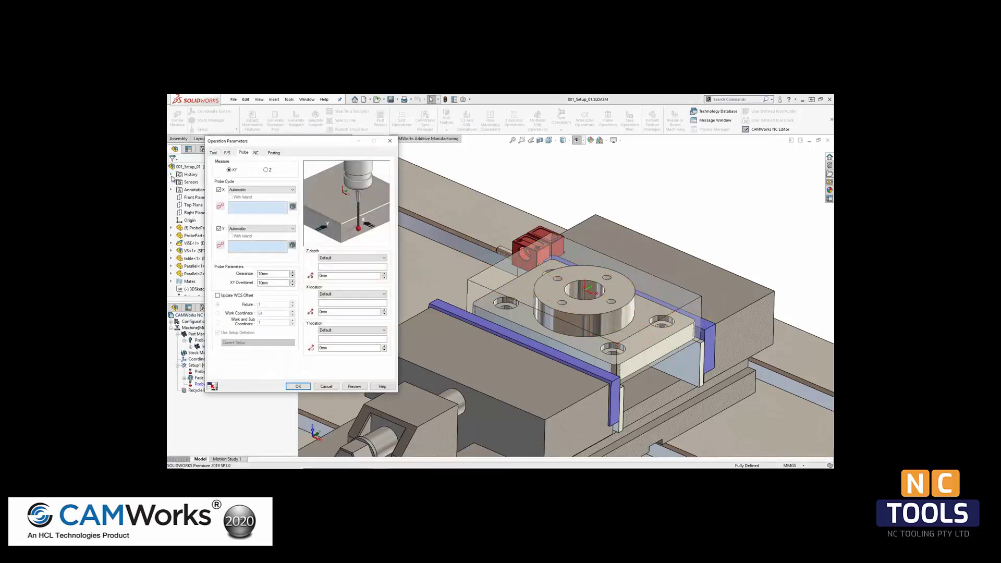
pyautogui.click(267, 170)
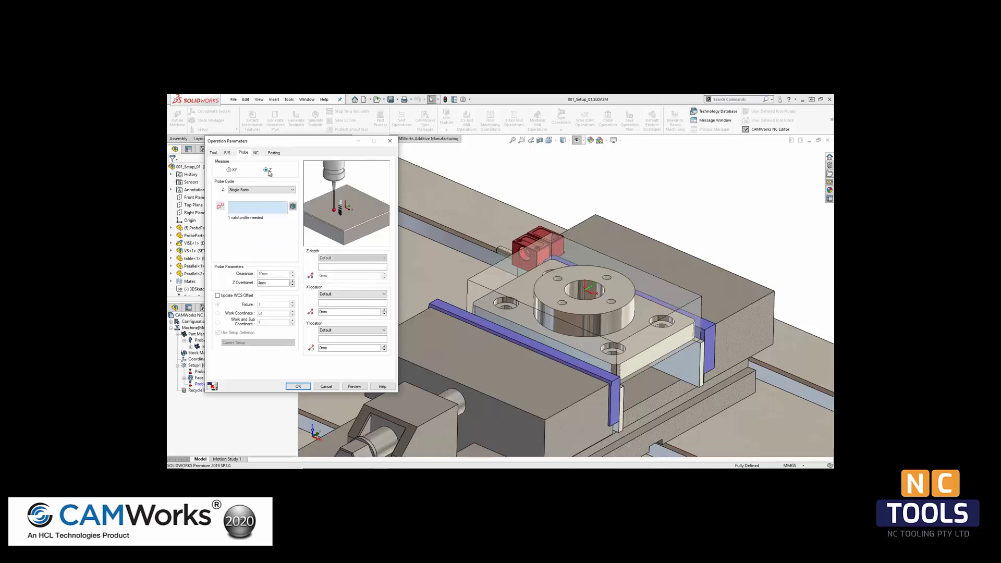
pyautogui.click(587, 273)
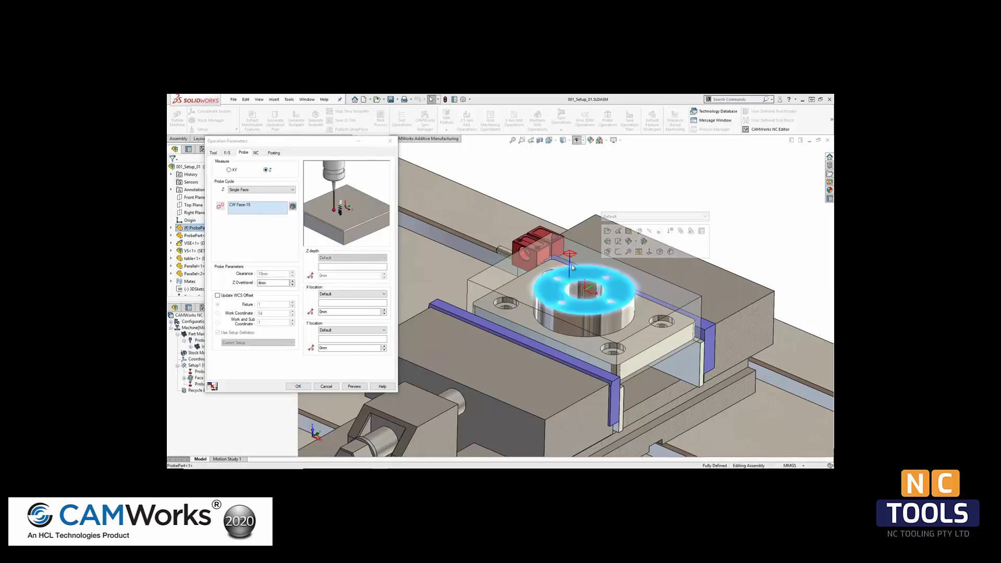
pyautogui.click(230, 297)
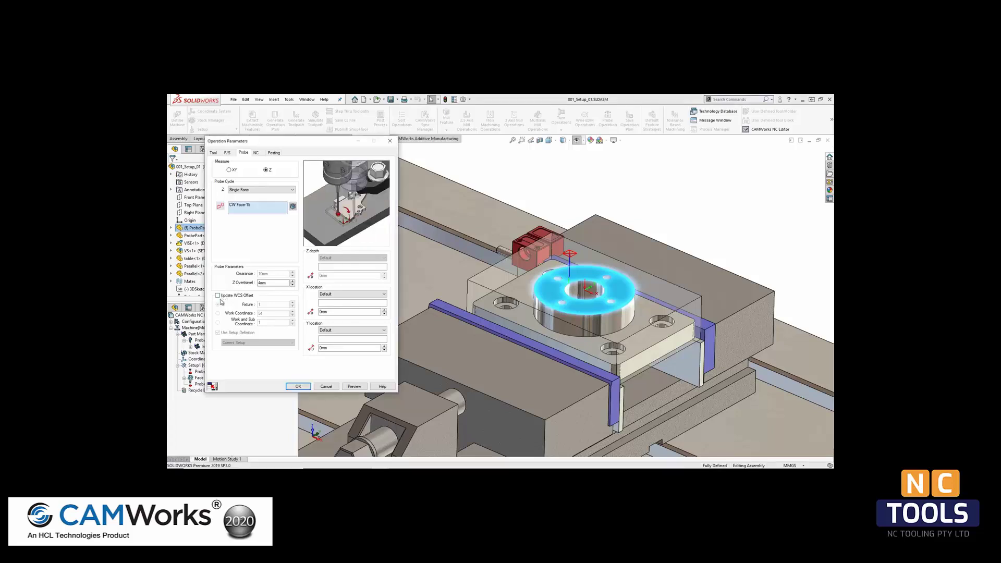
pyautogui.click(298, 386)
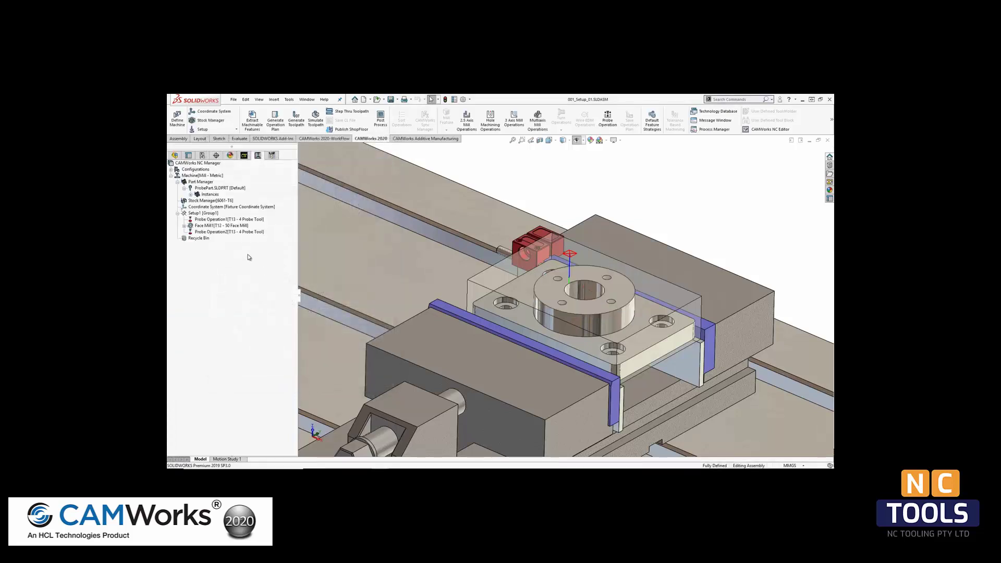
# Generate the operations for the central reamed hole feature and the toolpaths for its center drill, drill, rough mill and ream
pyautogui.click(244, 155)
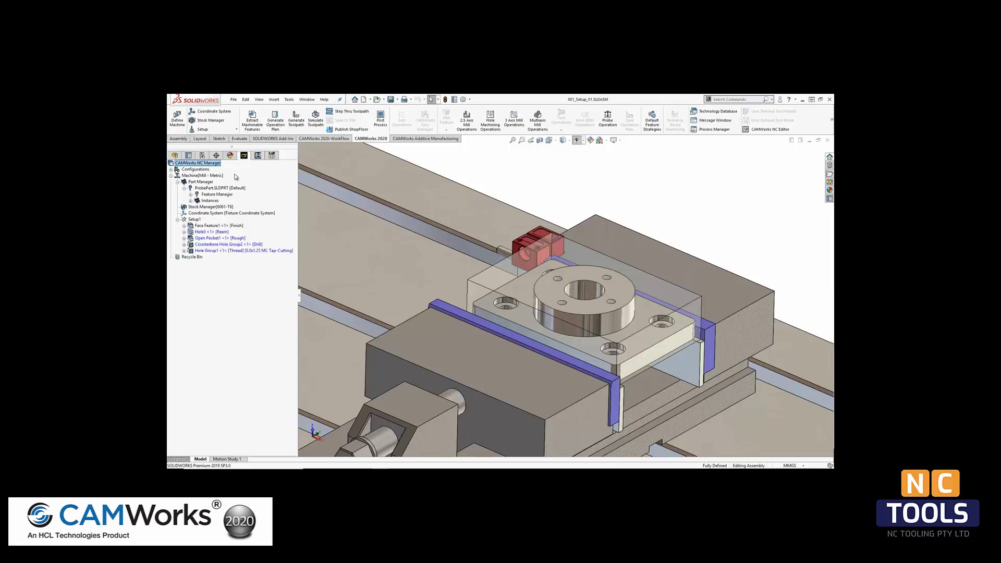
pyautogui.rightClick(213, 234)
pyautogui.click(234, 247)
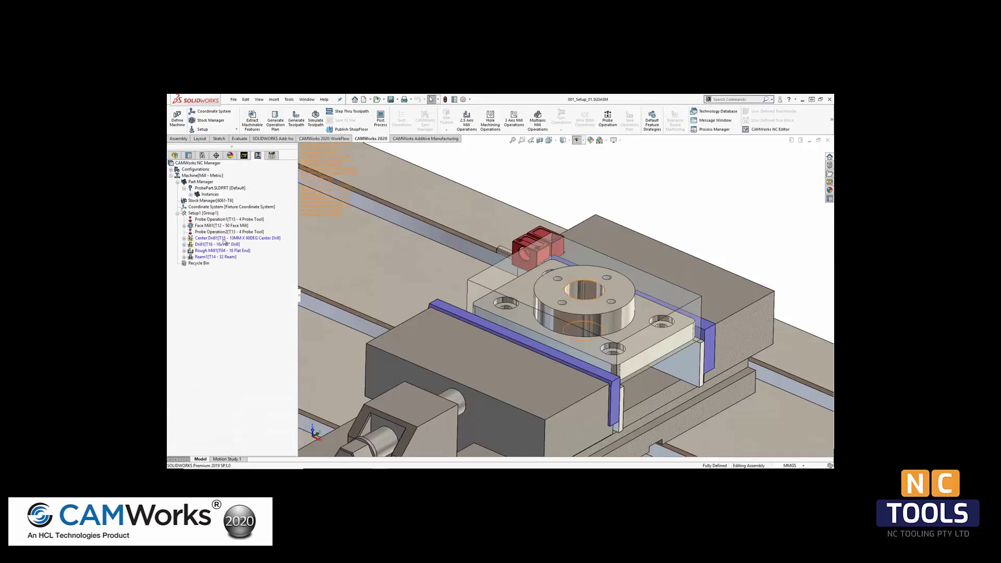
pyautogui.click(223, 240)
pyautogui.keyDown('shift'); pyautogui.click(219, 257); pyautogui.keyUp('shift')
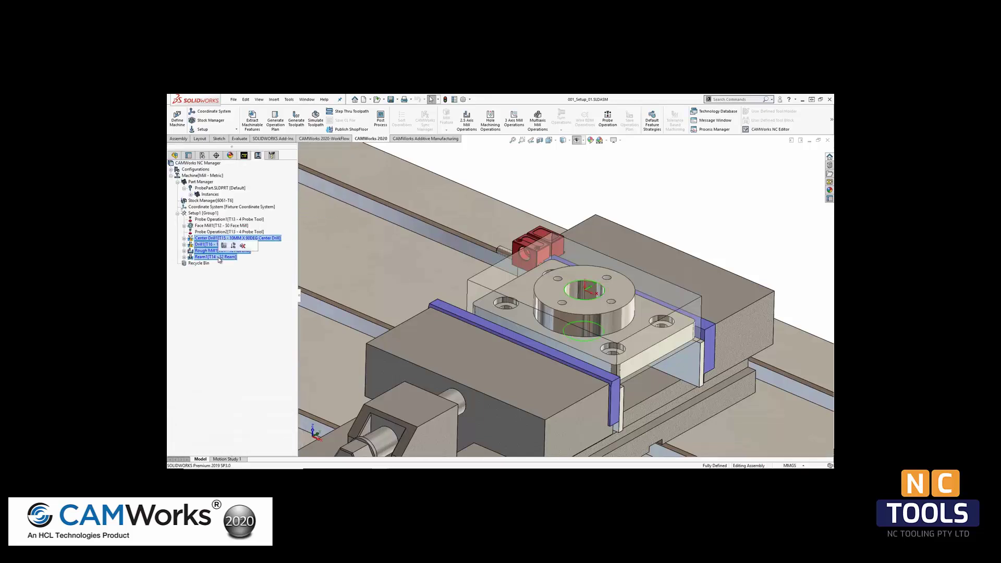
pyautogui.rightClick(219, 257)
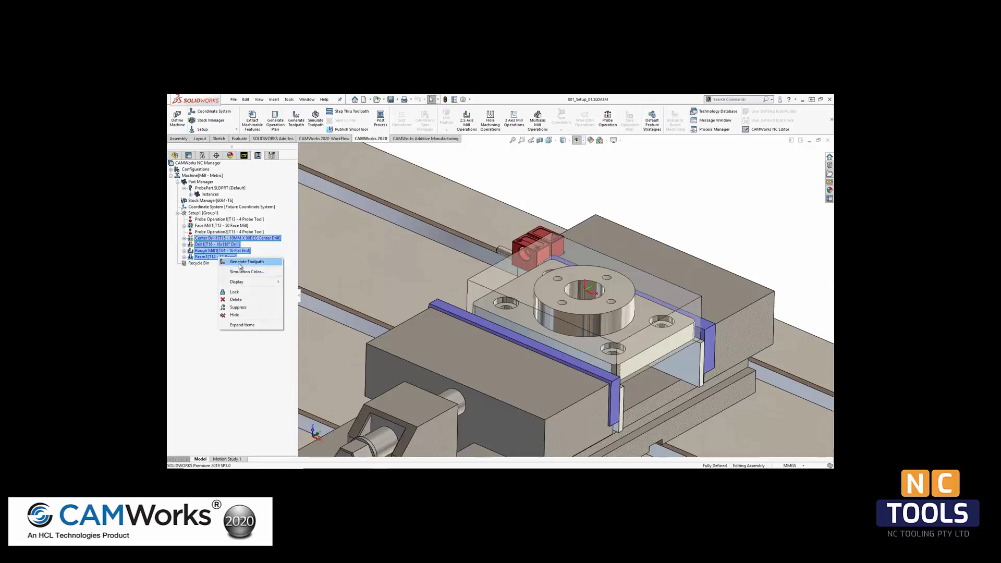
pyautogui.click(243, 262)
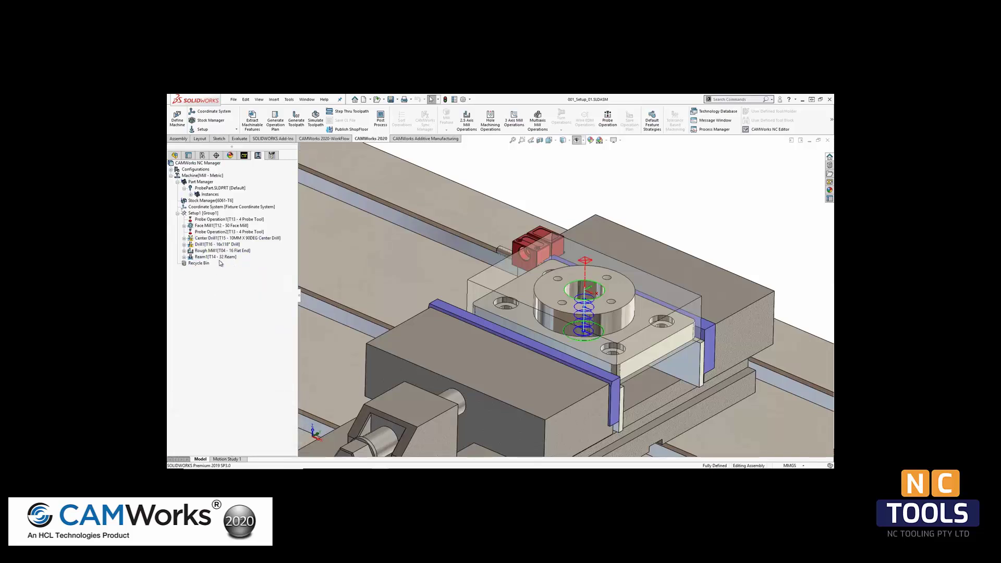
# Add a T13 probe operation after Ream1 with a Bore cycle on the central bore and the WCS offset update enabled
pyautogui.click(217, 258)
pyautogui.rightClick(217, 258)
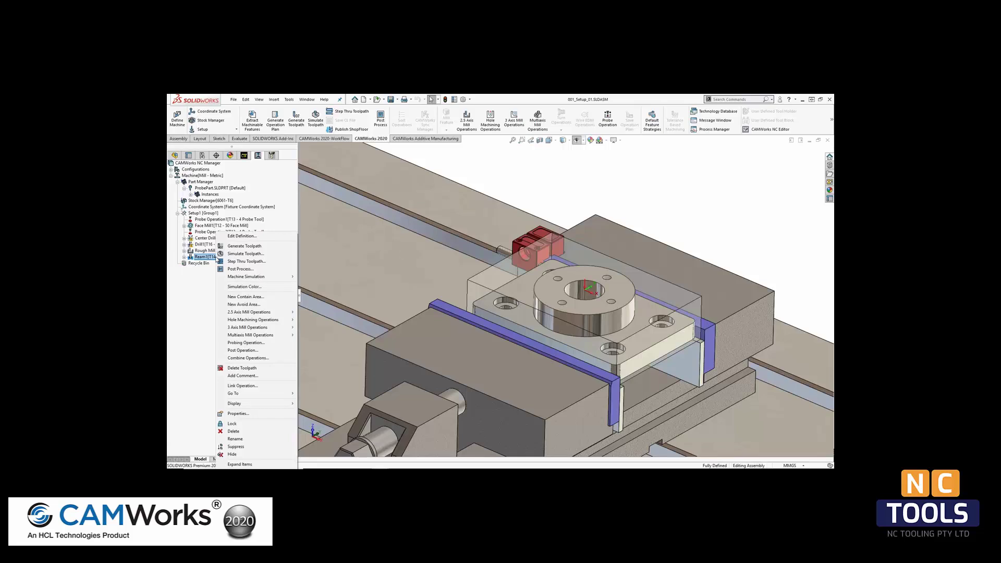
pyautogui.click(244, 344)
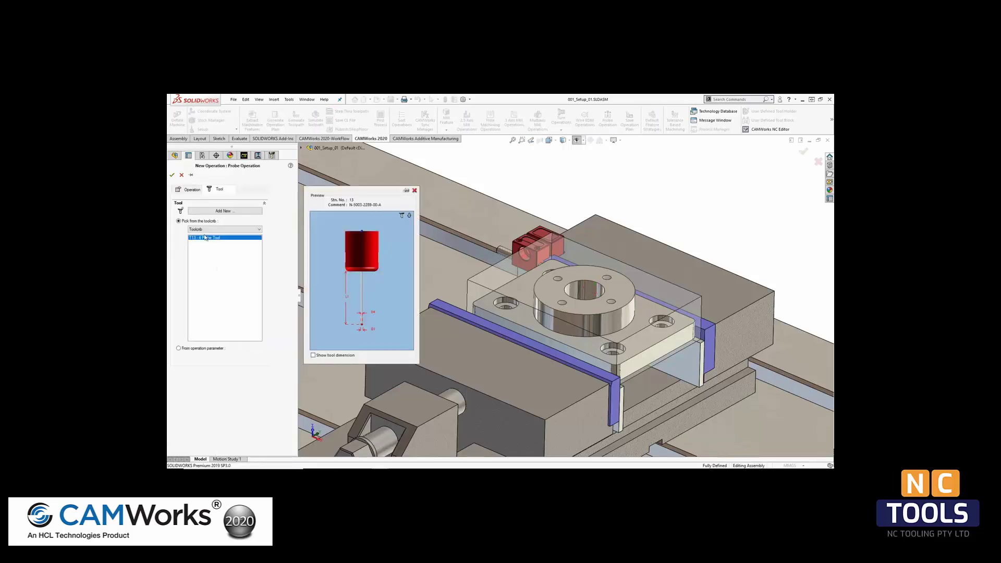
pyautogui.click(173, 175)
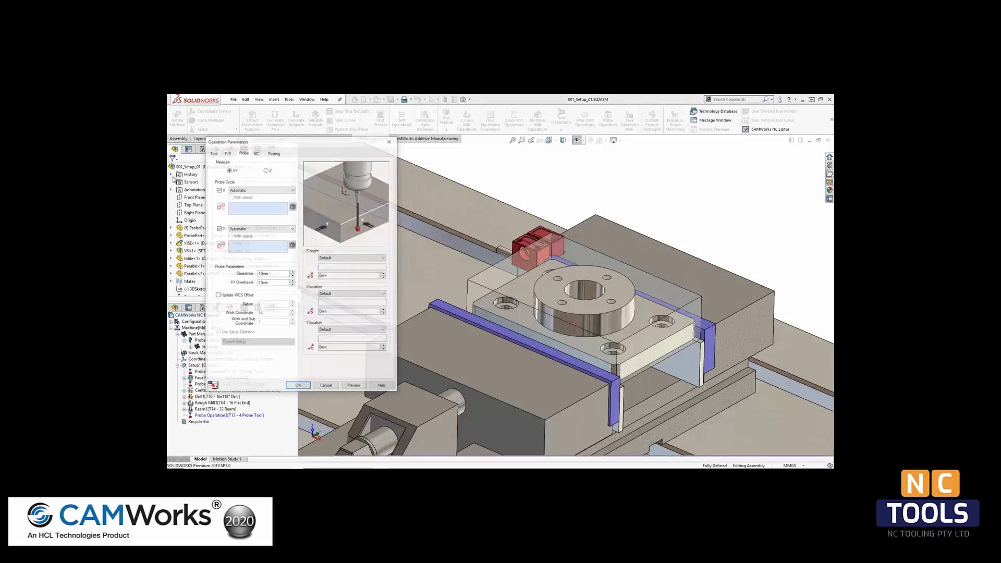
pyautogui.click(582, 292)
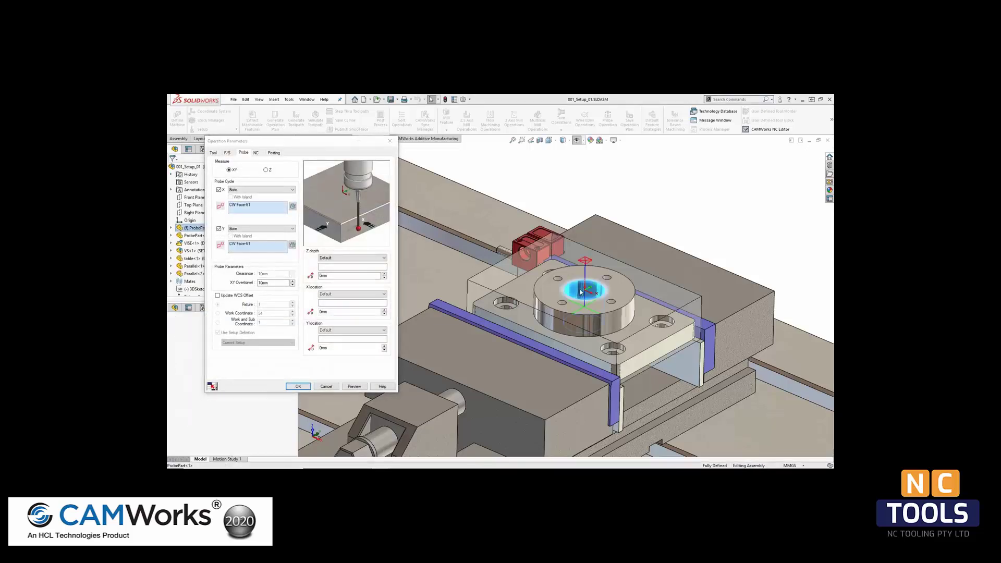
pyautogui.click(218, 295)
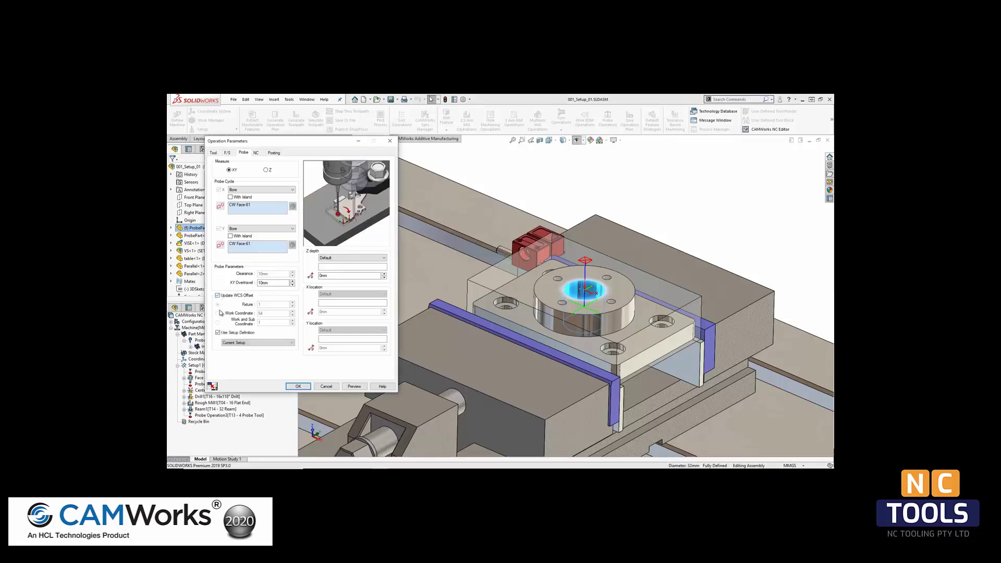
pyautogui.click(299, 386)
# Generate the operations for Open Pocket1, the counterbore hole group and the threaded hole group
pyautogui.click(245, 156)
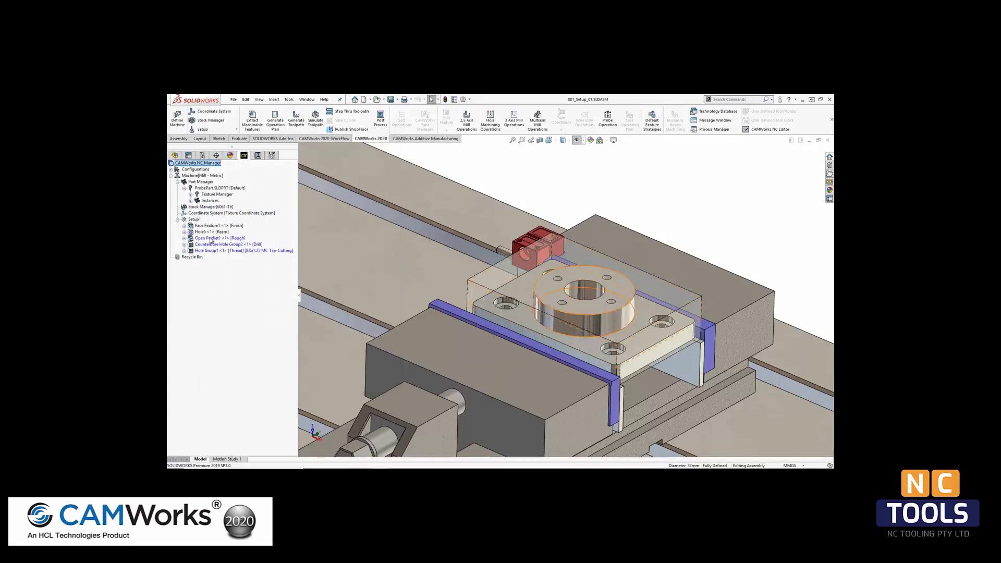
pyautogui.click(208, 239)
pyautogui.keyDown('shift'); pyautogui.click(205, 252); pyautogui.keyUp('shift')
pyautogui.rightClick(204, 253)
pyautogui.click(228, 267)
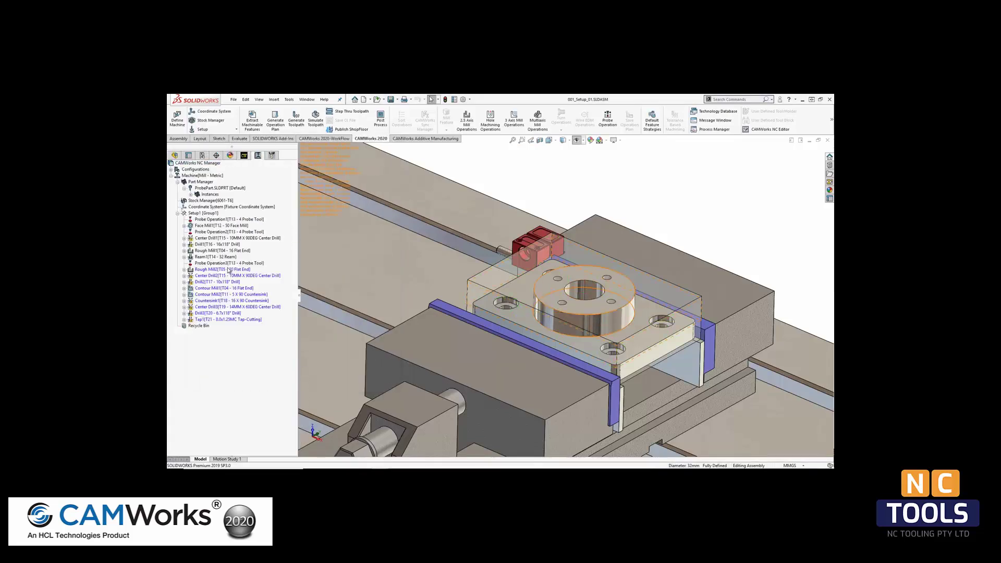
# Generate the toolpaths for all new operations from Rough Mill2 through Tap1
pyautogui.keyDown('shift'); pyautogui.click(210, 319); pyautogui.keyUp('shift')
pyautogui.rightClick(211, 319)
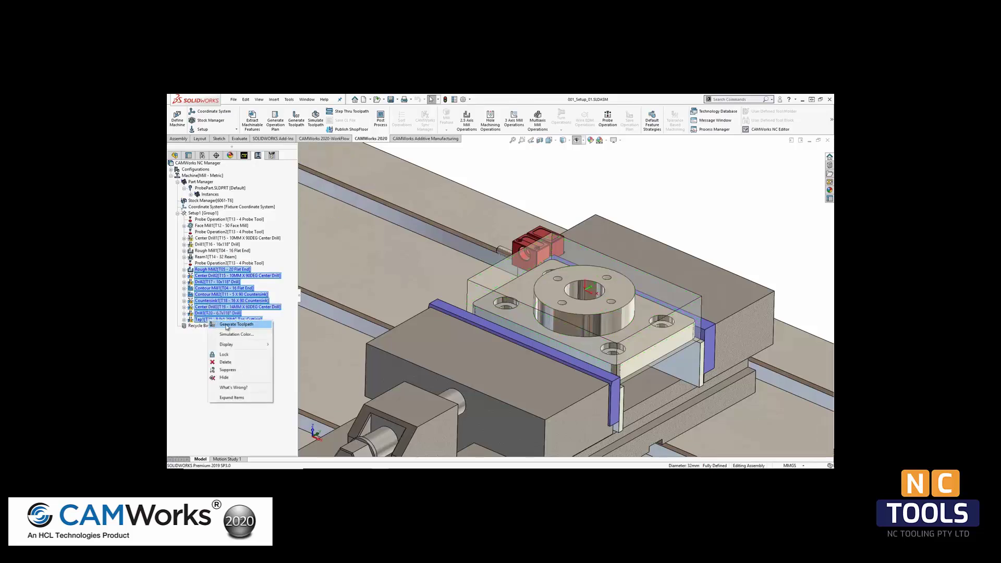
pyautogui.click(226, 324)
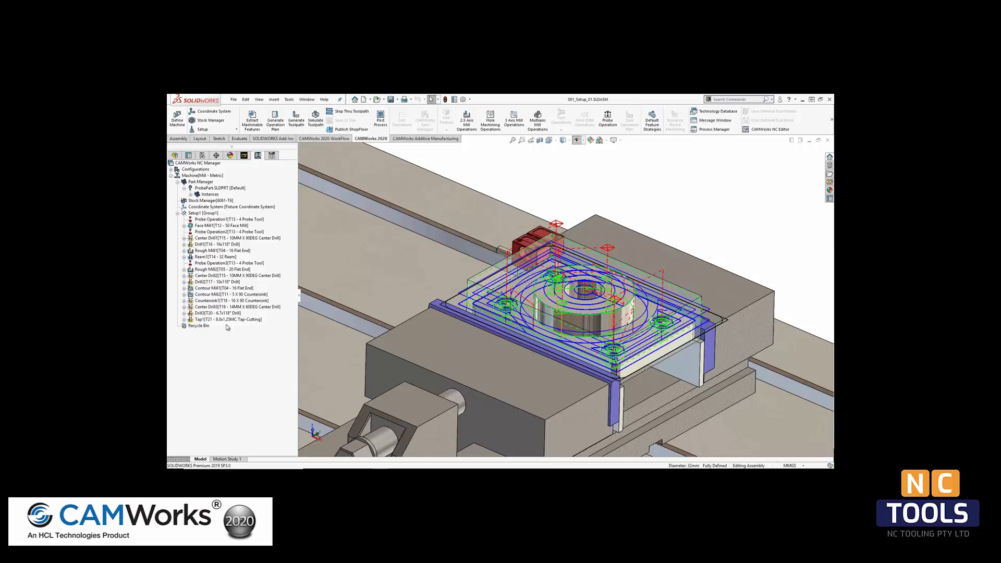
# Add a probe operation after Tap1 with a Bore cycle on one of the four small holes in the round boss
pyautogui.rightClick(214, 320)
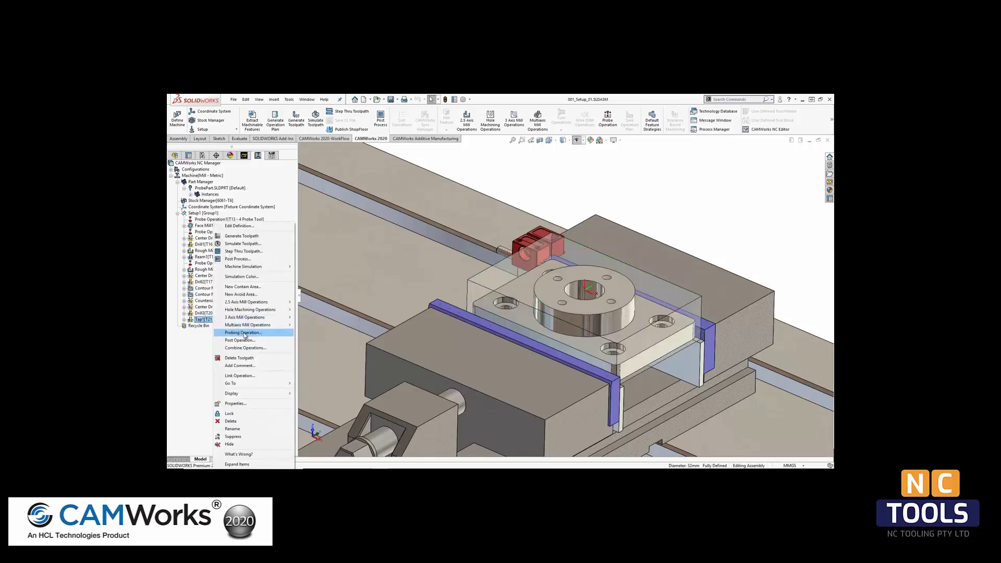
pyautogui.click(243, 332)
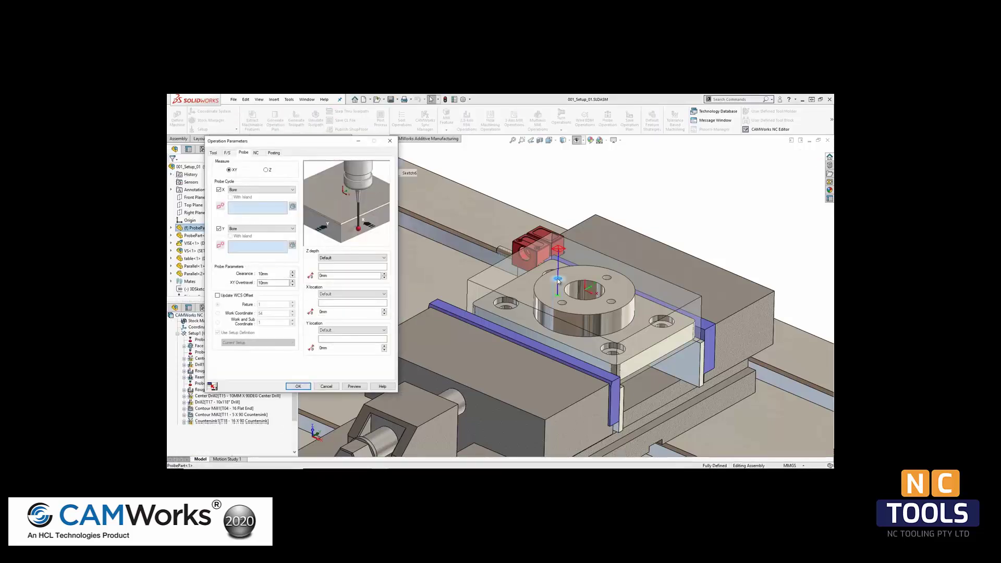
pyautogui.click(561, 280)
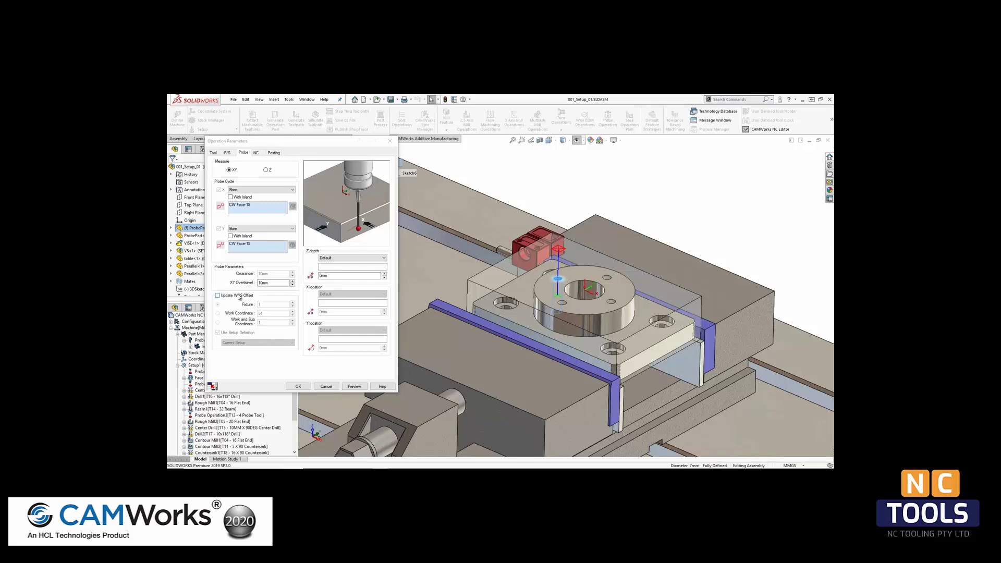
pyautogui.click(297, 386)
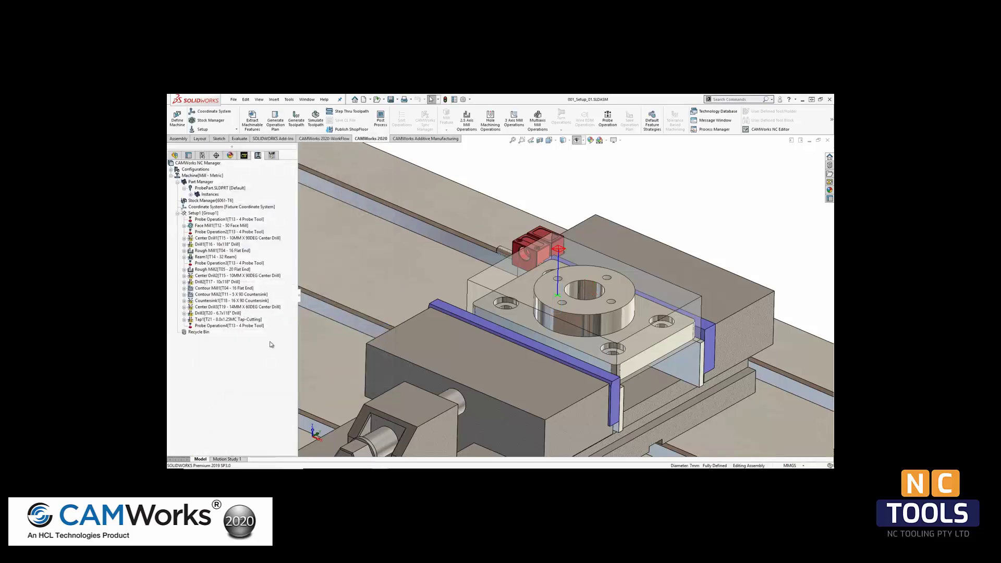
# Make three copies of the small-hole probe operation and reassign the first listed copy to another small hole on the boss
pyautogui.keyDown('ctrl'); pyautogui.moveTo(221, 327); pyautogui.dragTo(224, 320); pyautogui.keyUp('ctrl')
pyautogui.doubleClick(224, 327)
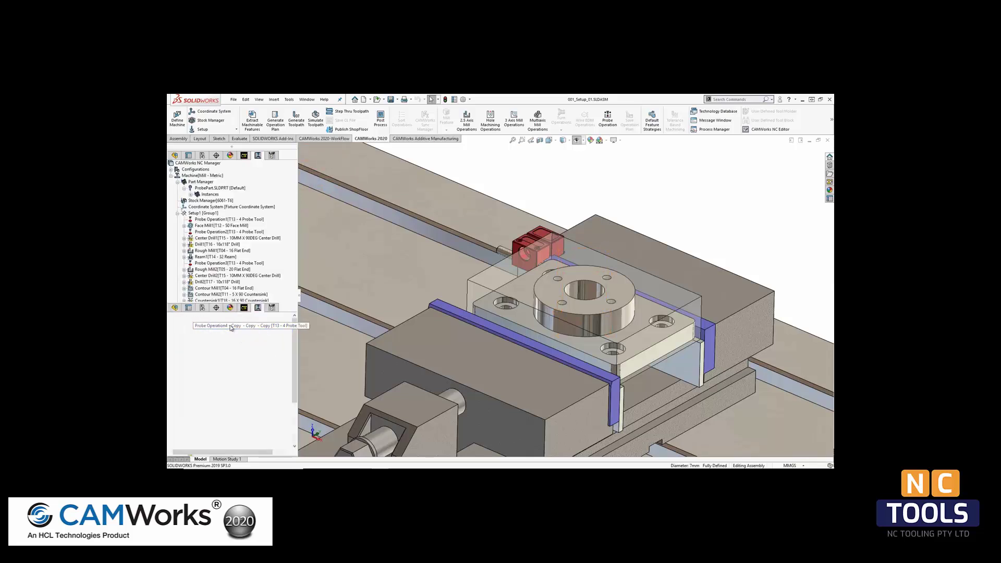
pyautogui.click(608, 279)
pyautogui.click(298, 386)
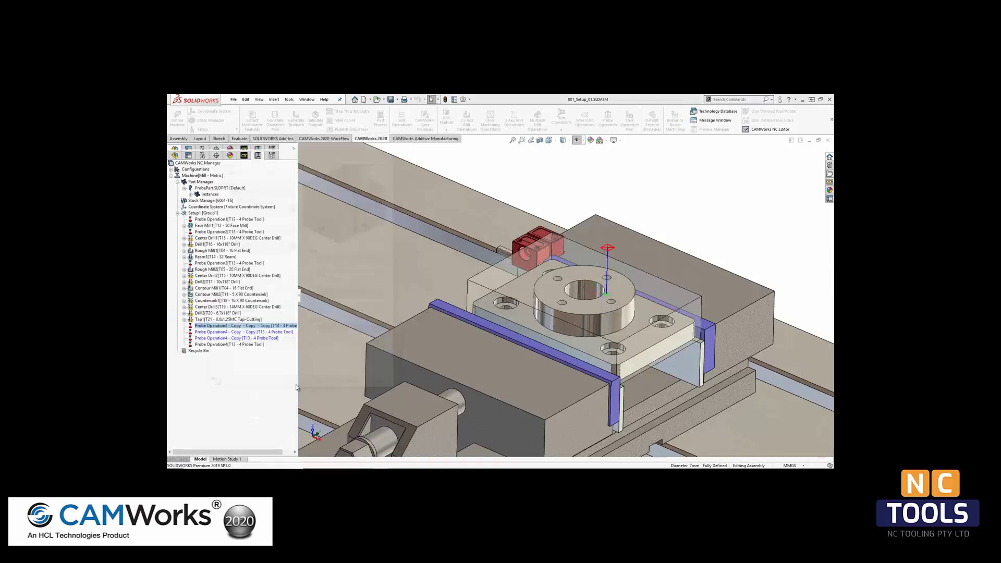
# Reassign the other two probe operation copies to the two remaining small holes on the boss
pyautogui.click(265, 334)
pyautogui.doubleClick(265, 332)
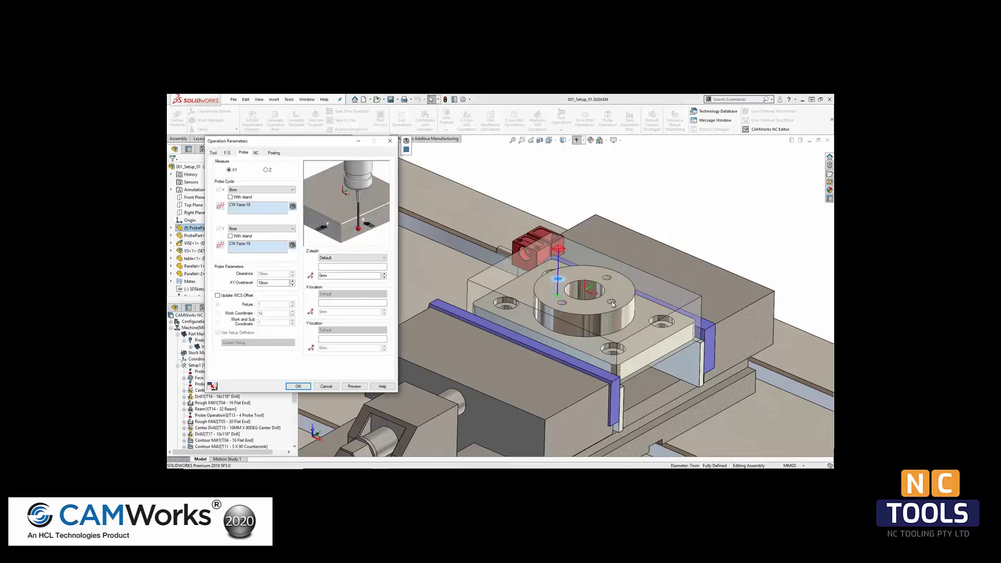
pyautogui.click(300, 387)
pyautogui.doubleClick(248, 339)
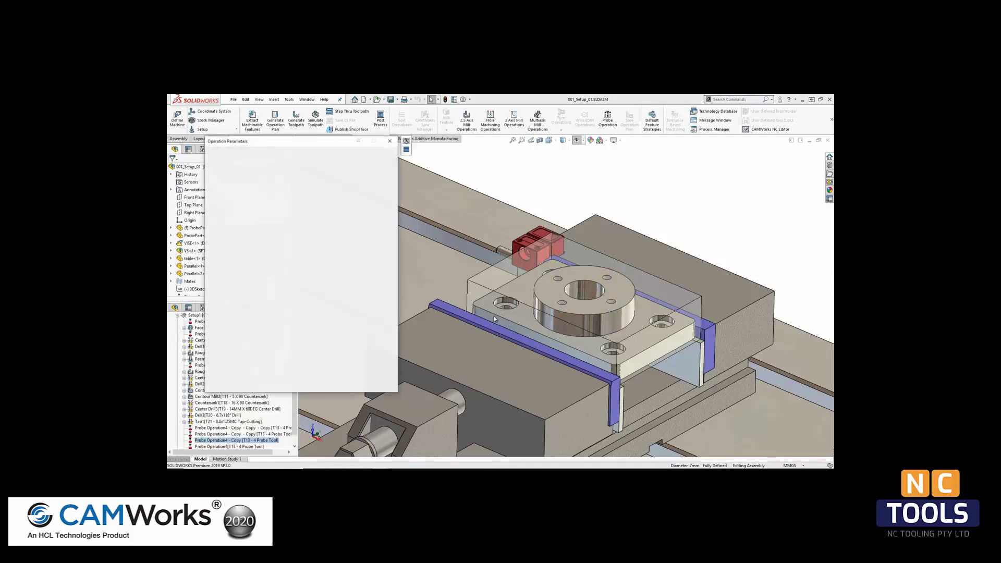
pyautogui.click(298, 386)
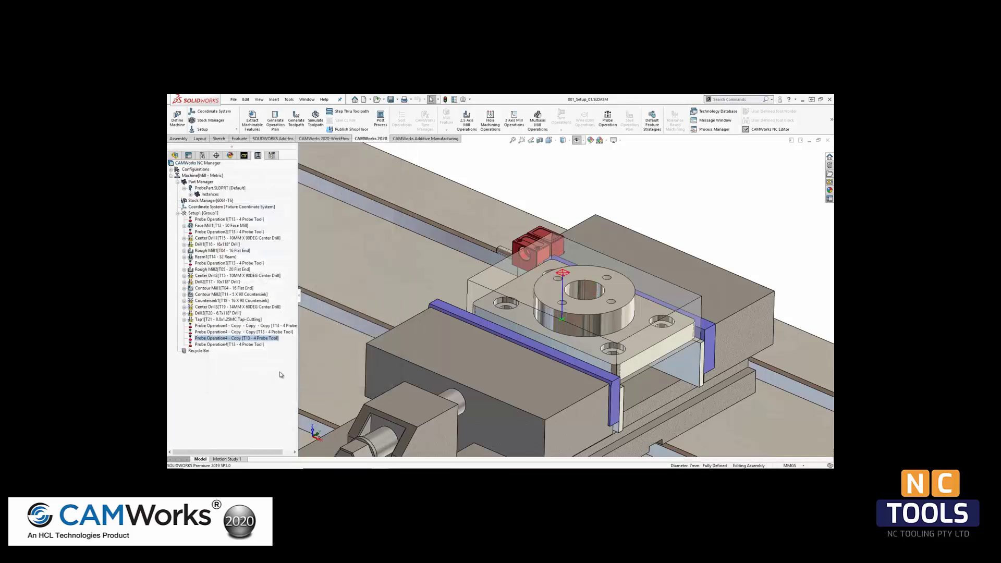
# Move the four small-hole probe operations ahead of Tap1, directly after Drill3
pyautogui.click(221, 332)
pyautogui.click(220, 326)
pyautogui.keyDown('shift'); pyautogui.click(214, 345); pyautogui.keyUp('shift')
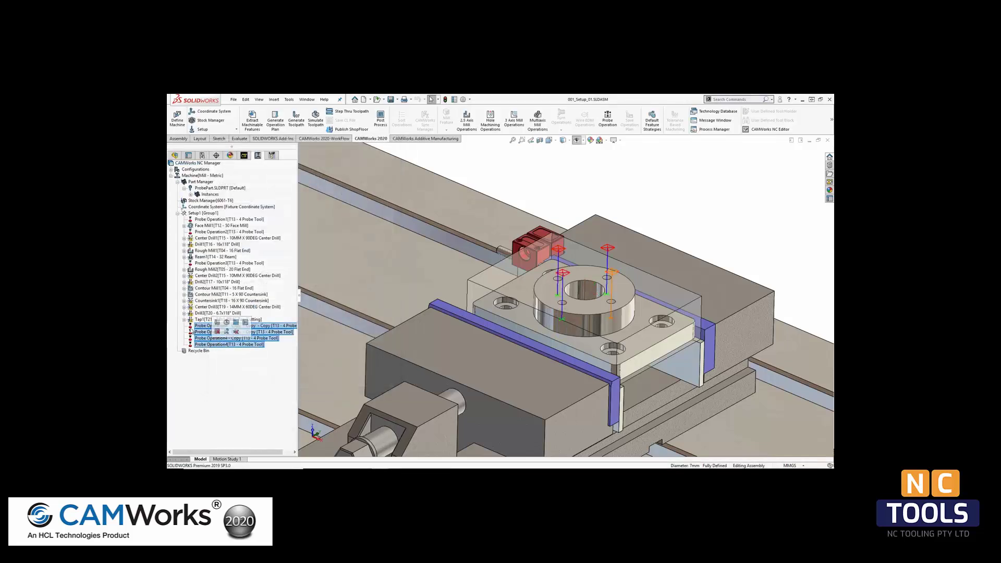
pyautogui.moveTo(201, 328); pyautogui.dragTo(210, 317)
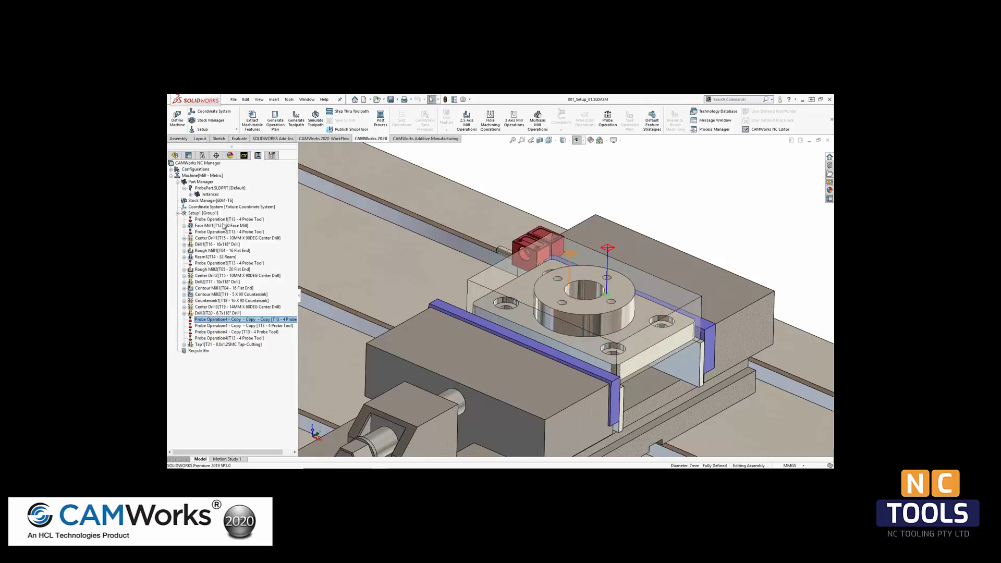
# Run the toolpath simulation for all operations of Setup1
pyautogui.rightClick(200, 214)
pyautogui.click(230, 235)
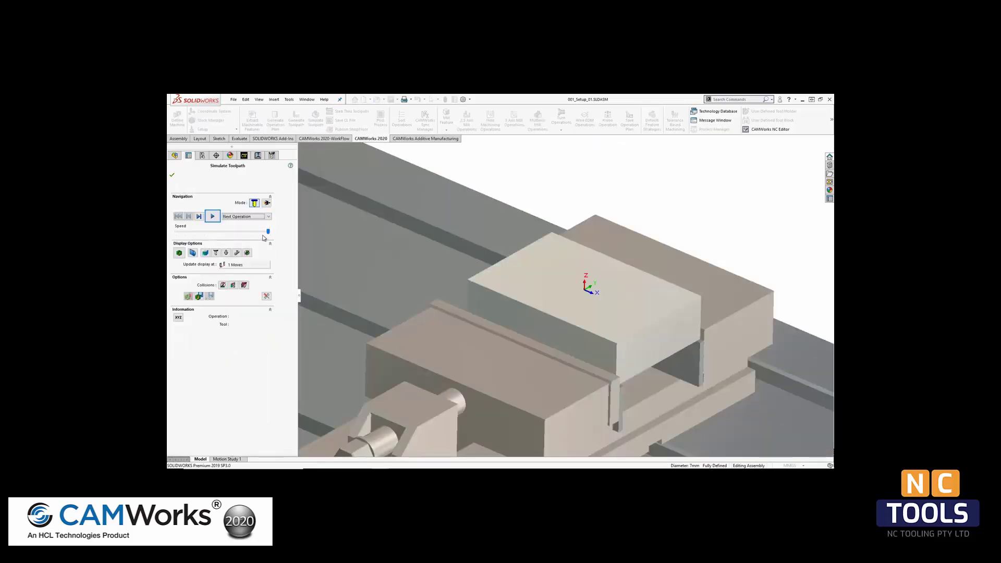
pyautogui.click(213, 217)
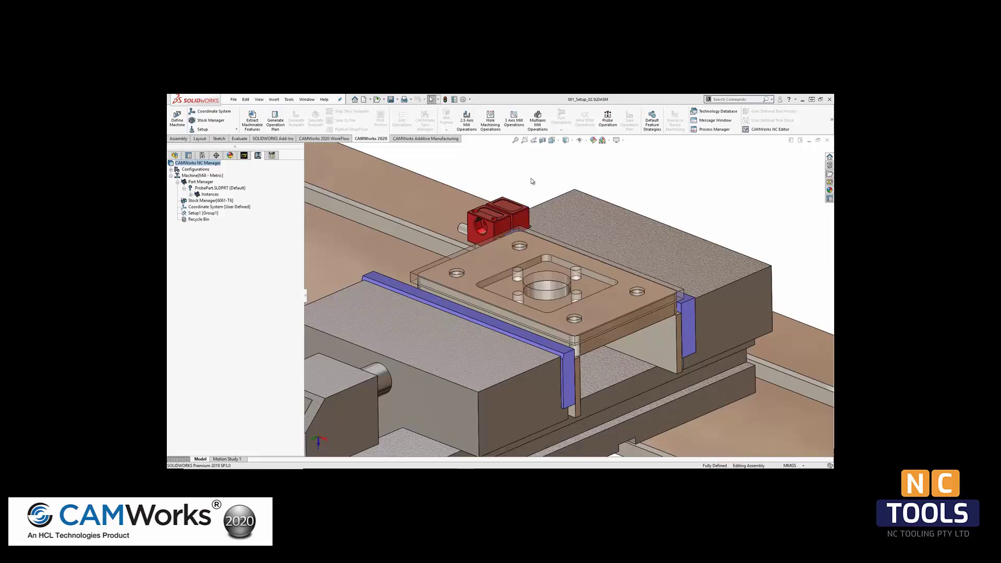
# In the 001_Setup_02 assembly, add a T13 probe operation to Setup1 with a Bore cycle on the central bore and the WCS offset update enabled
pyautogui.rightClick(210, 214)
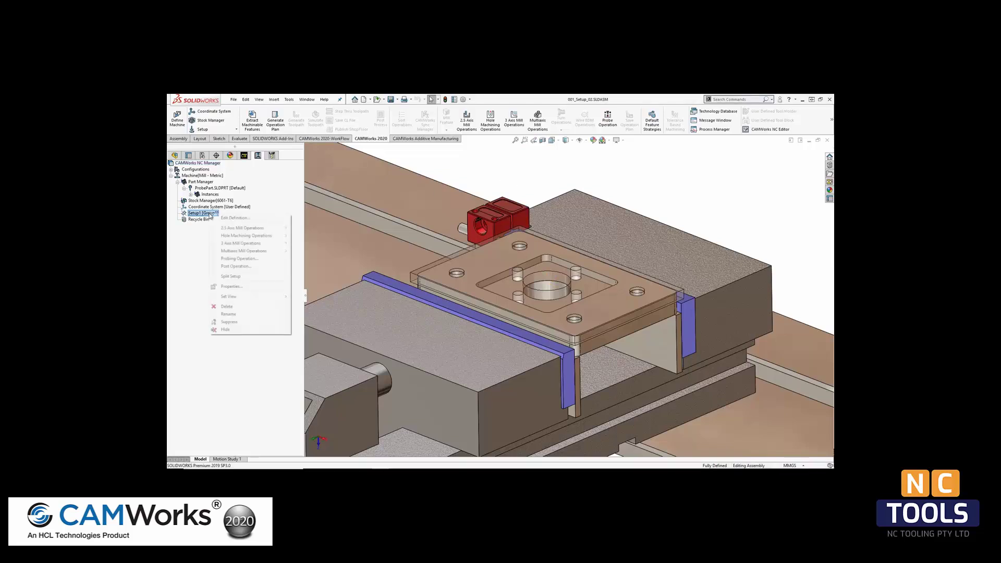
pyautogui.click(228, 259)
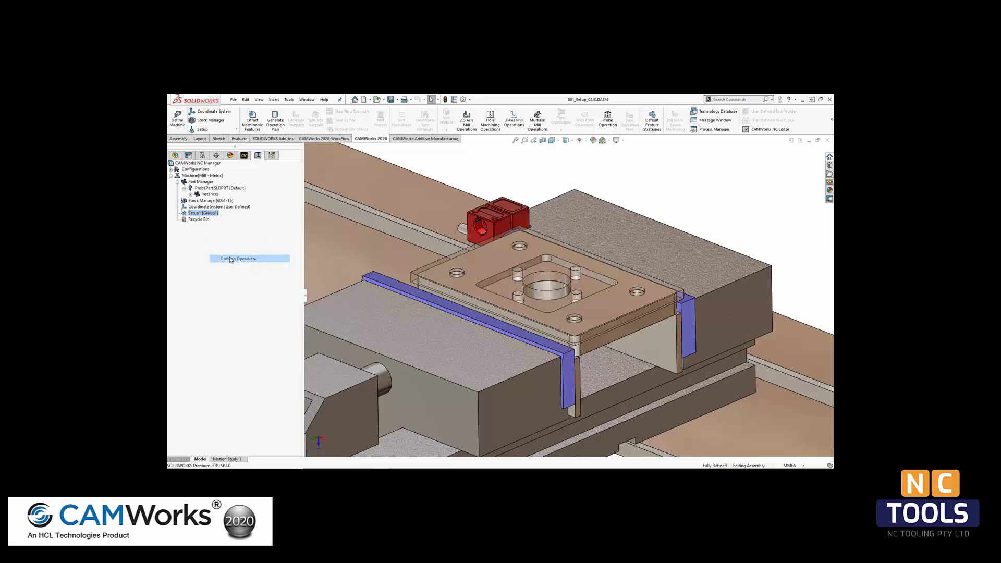
pyautogui.click(173, 176)
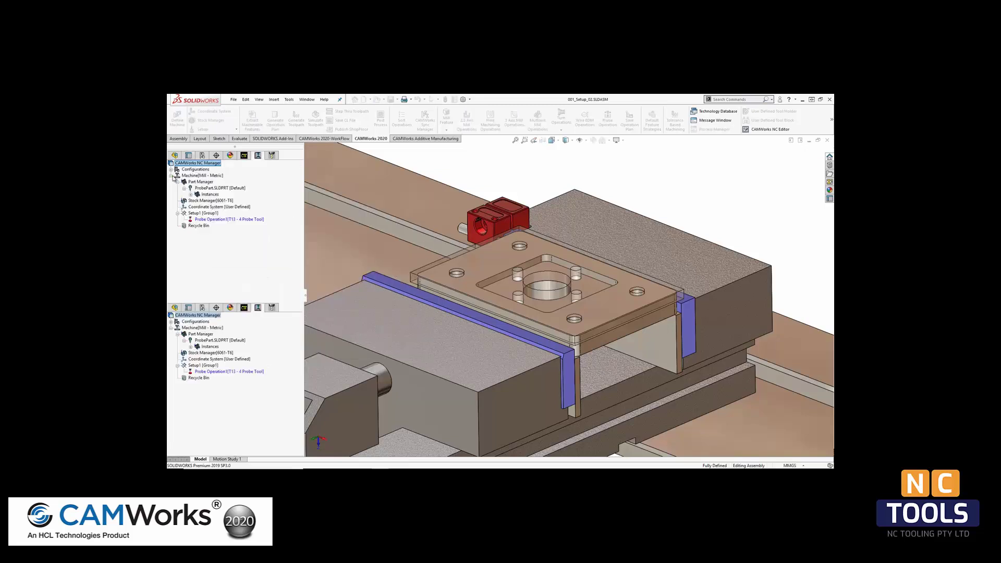
pyautogui.click(544, 288)
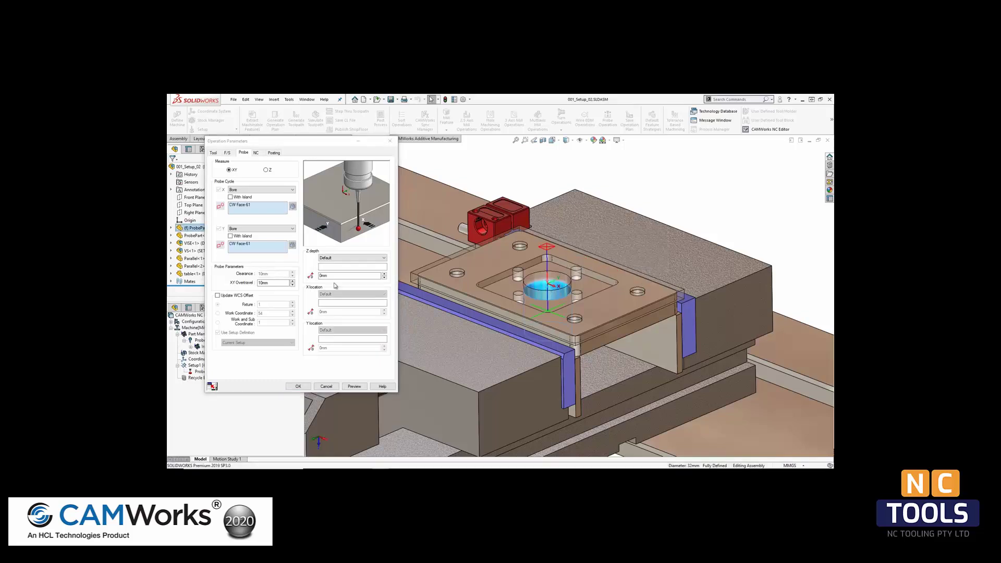
pyautogui.click(217, 295)
pyautogui.click(307, 389)
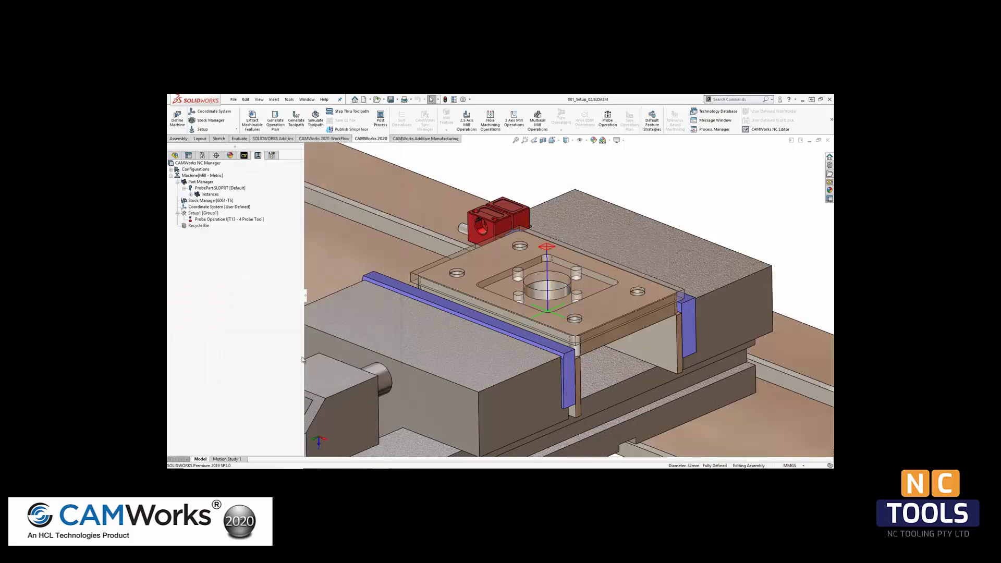
# Generate the Face Mill1 toolpath and add a T13 probe operation after it with a Z Single Face cycle on the plate's top face
pyautogui.rightClick(210, 226)
pyautogui.click(227, 242)
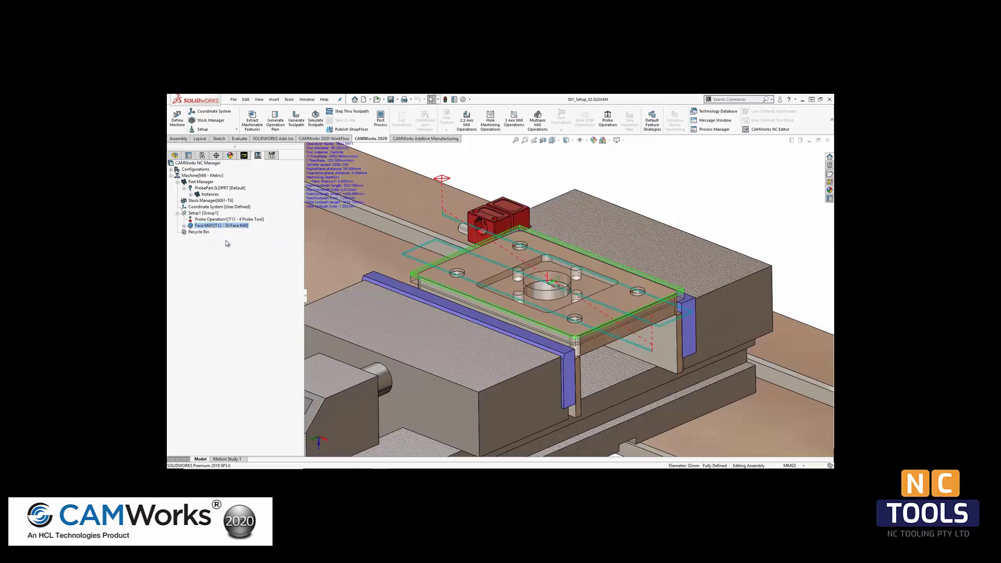
pyautogui.rightClick(208, 227)
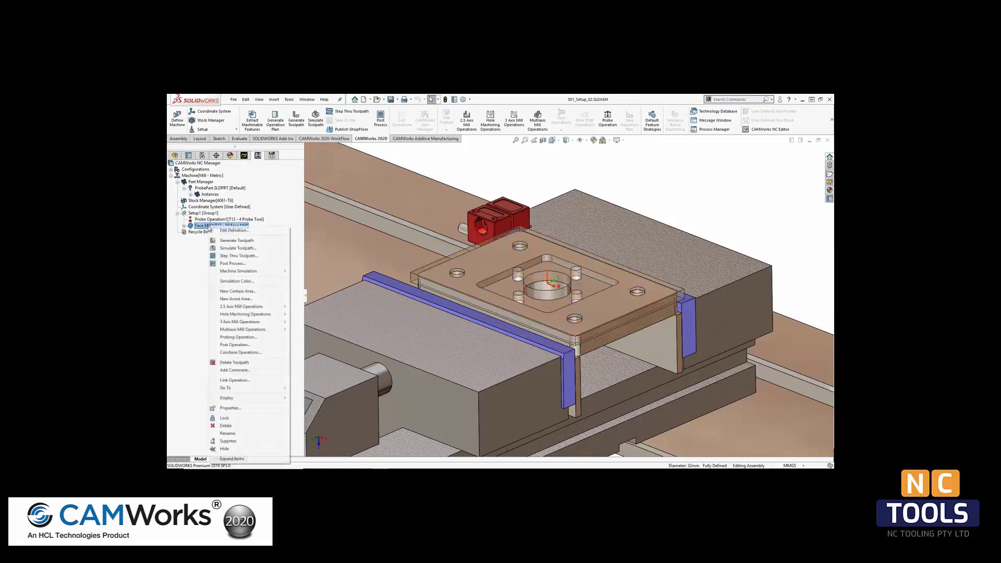
pyautogui.click(252, 338)
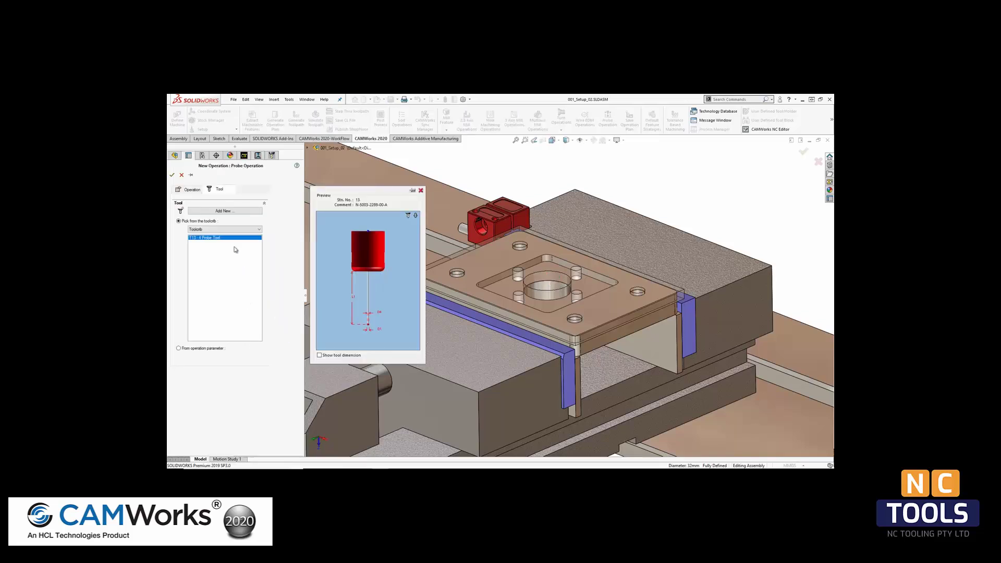
pyautogui.click(176, 178)
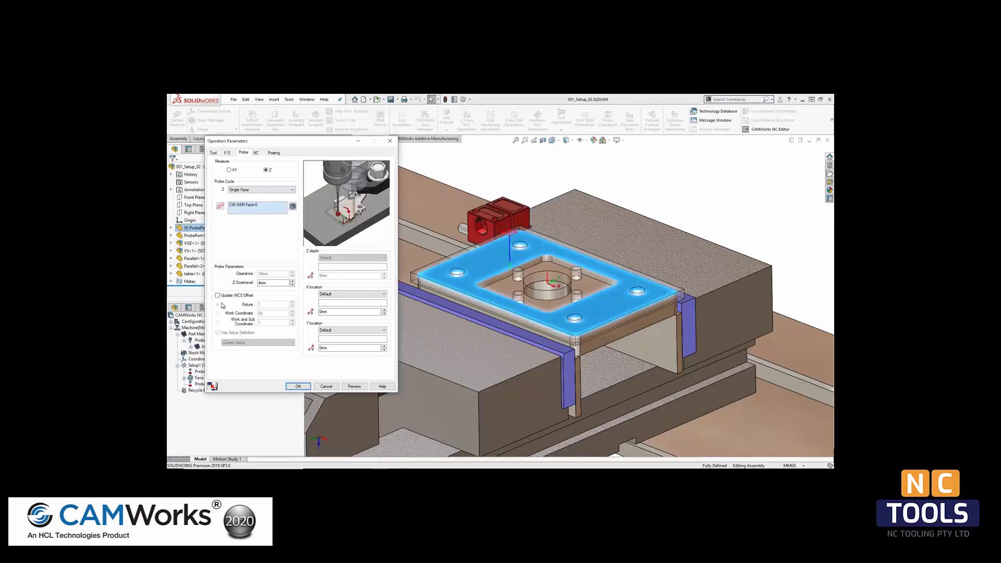
pyautogui.click(298, 387)
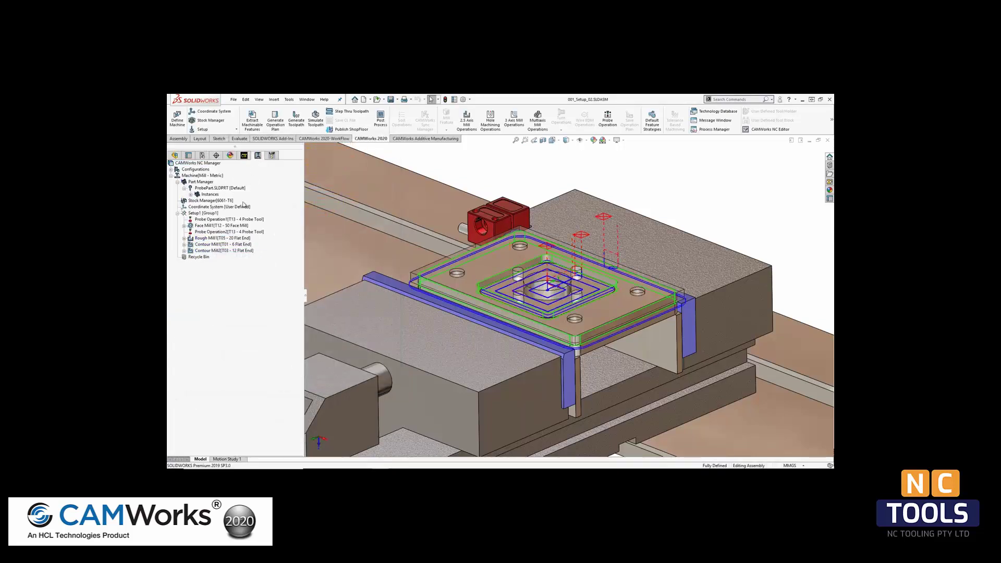
# Step through the toolpaths of Setup1, playing them to the end
pyautogui.rightClick(204, 213)
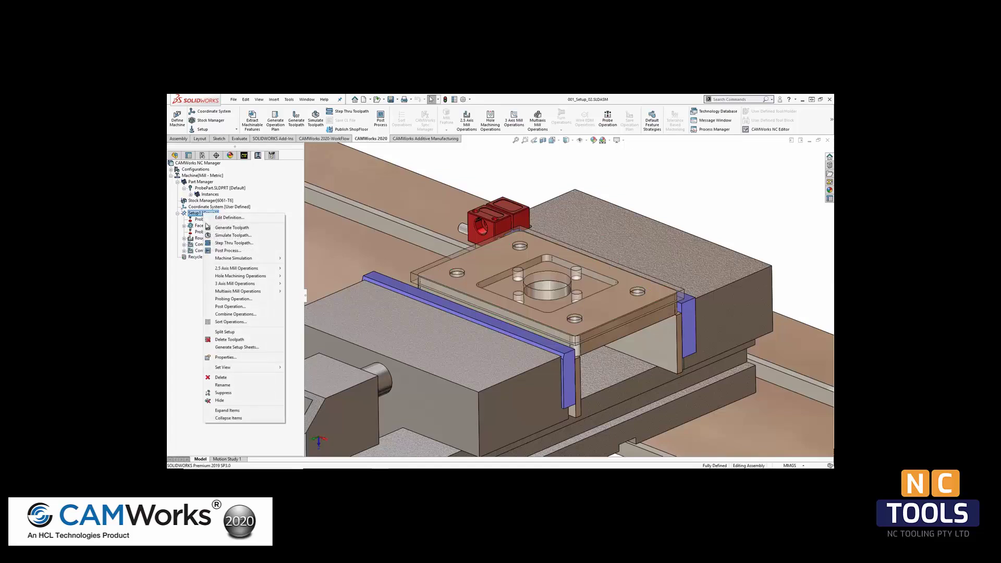
pyautogui.click(233, 243)
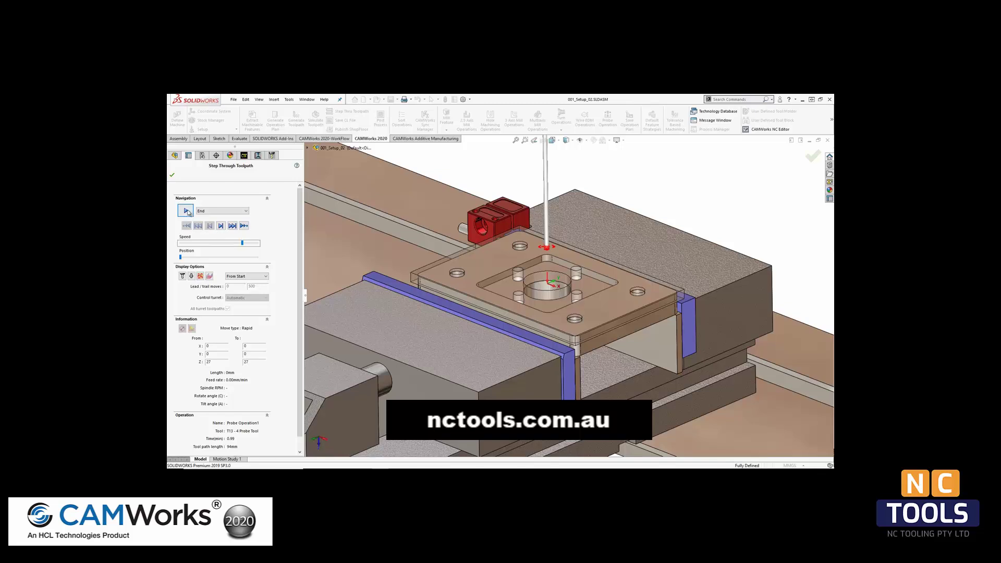
pyautogui.click(186, 211)
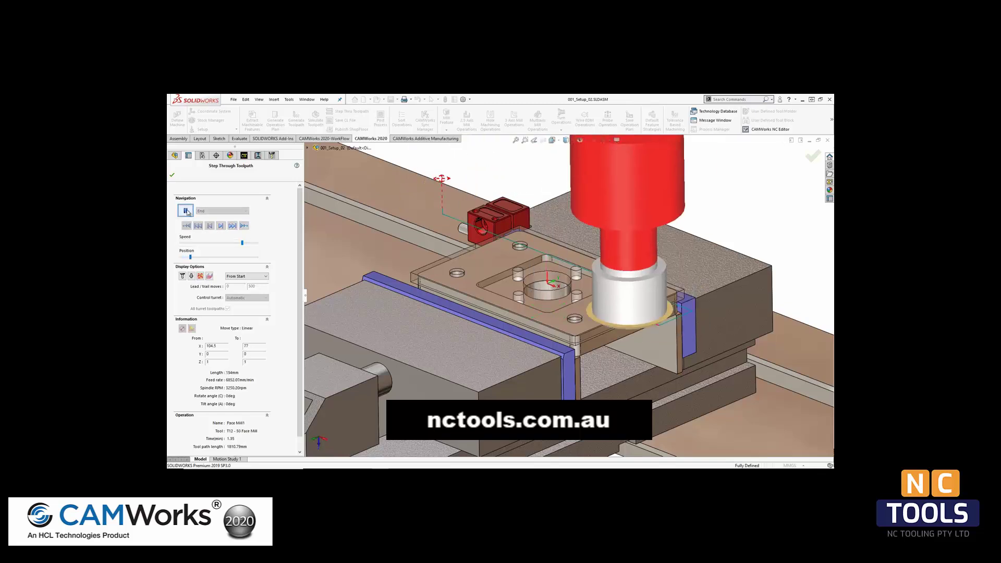